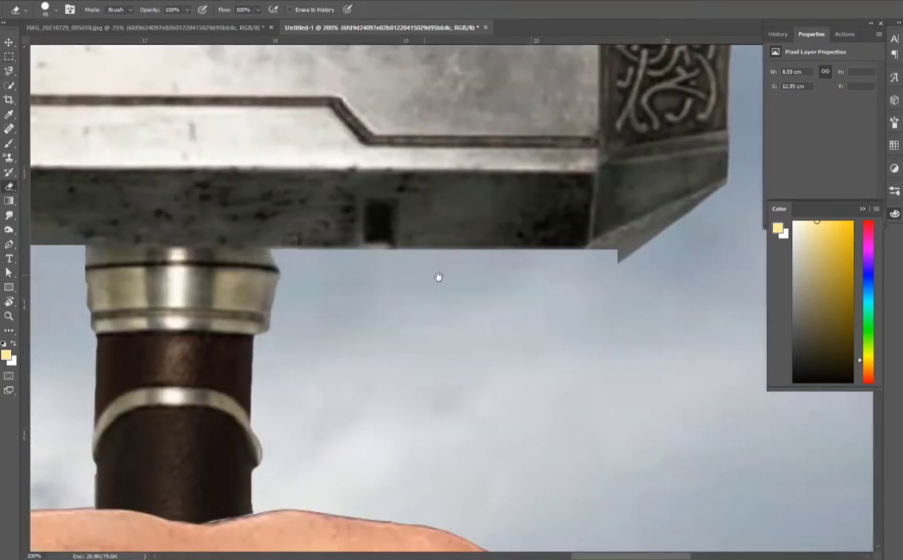
Erase leftover pixels along the hammer head's top edge and notch
left_click_drag(438, 276, 92, 463)
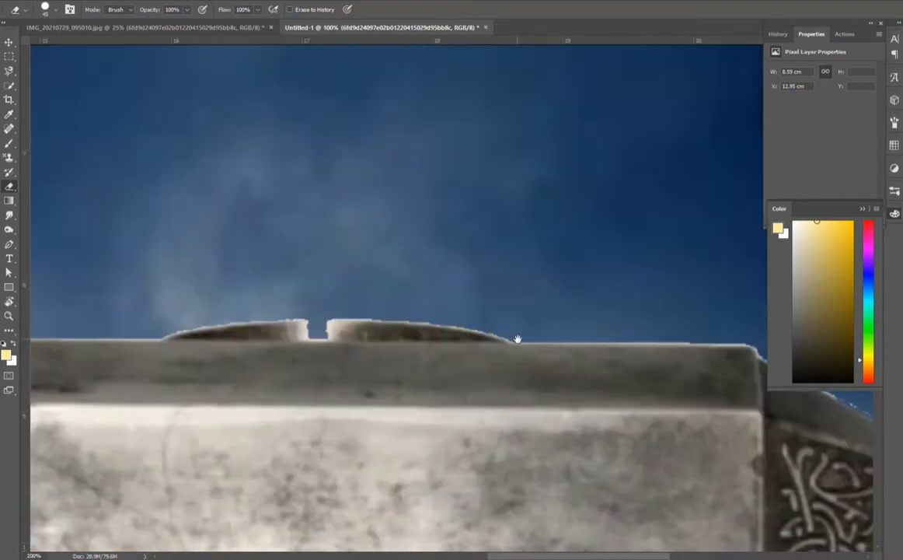
scroll(293, 334, "up", 2)
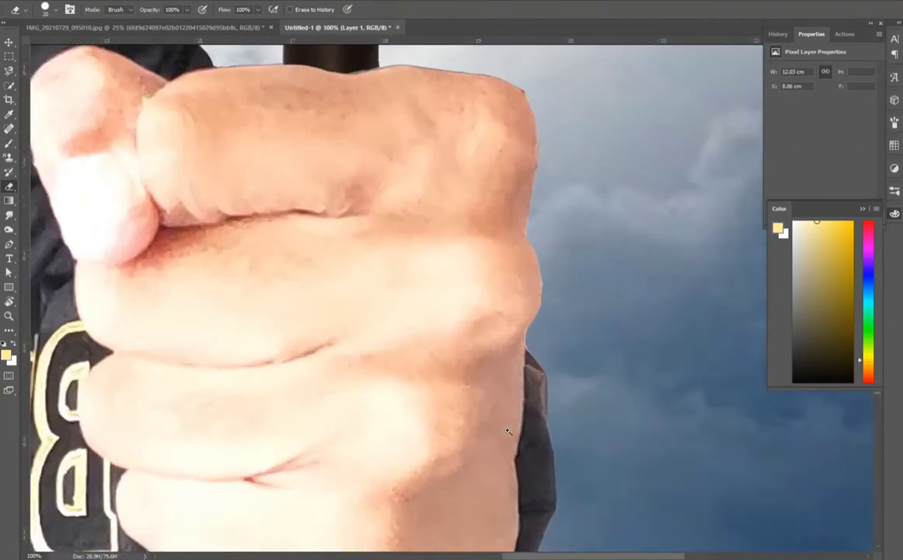
Bring the shoulder and hammer handle into view to tidy the fist's outline
scroll(630, 354, "up", 1)
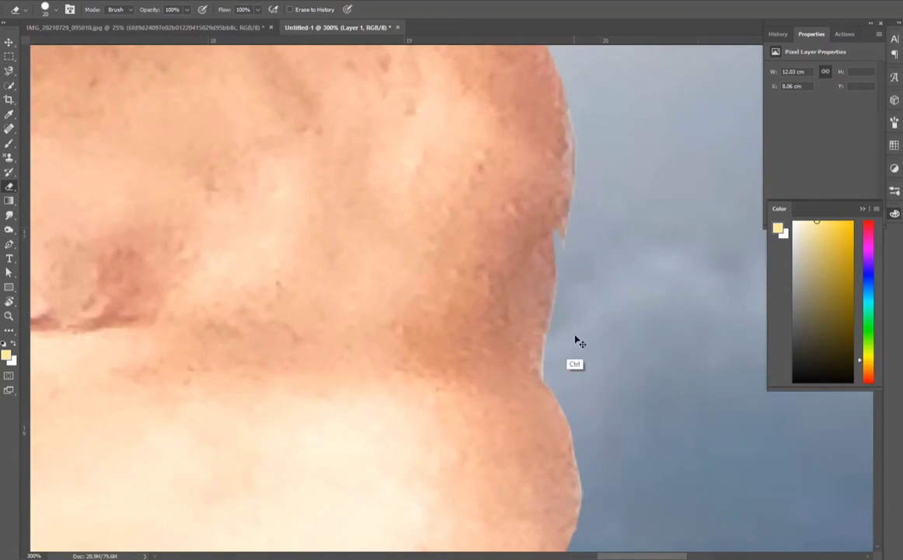
left_click_drag(576, 341, 641, 312)
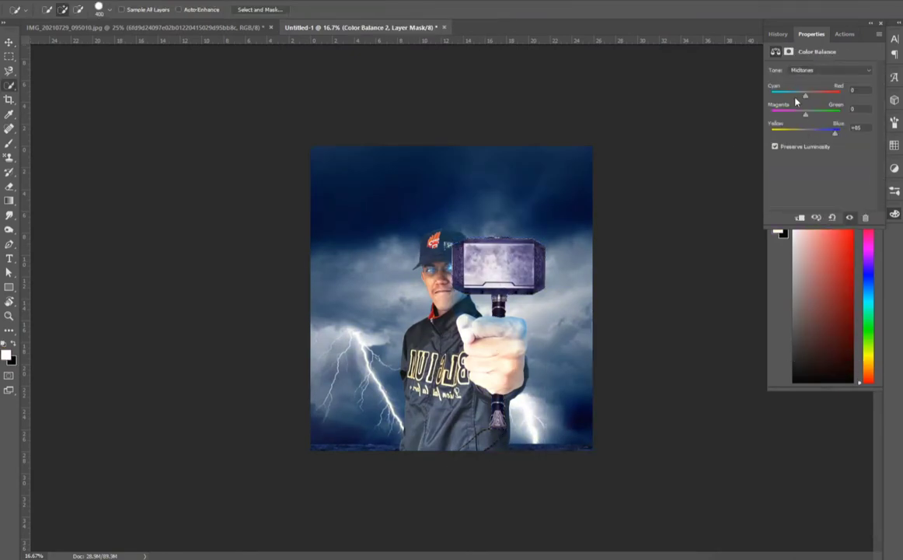
Tint the hammer with a colorized Hue/Saturation layer and apply Field Blur to the background
key("x")
key("backslash")
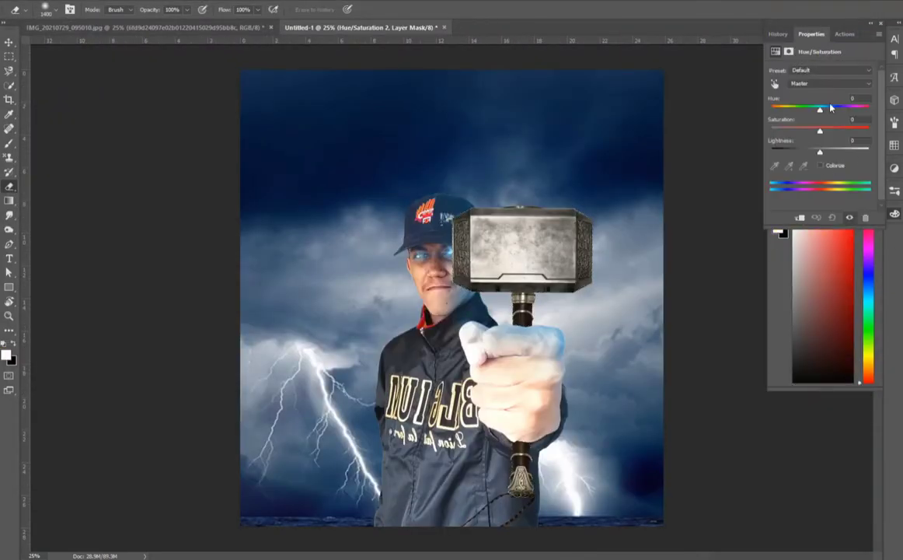
left_click_drag(826, 106, 834, 109)
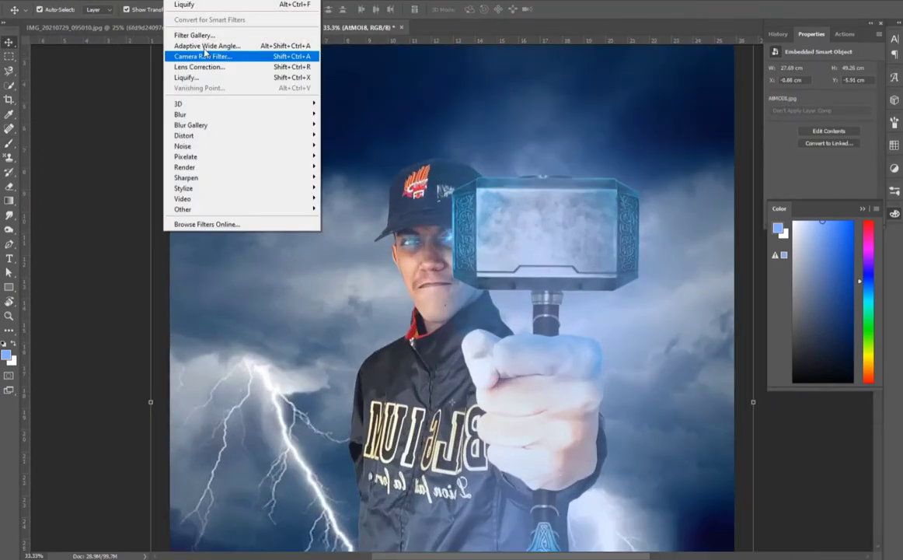
left_click(346, 123)
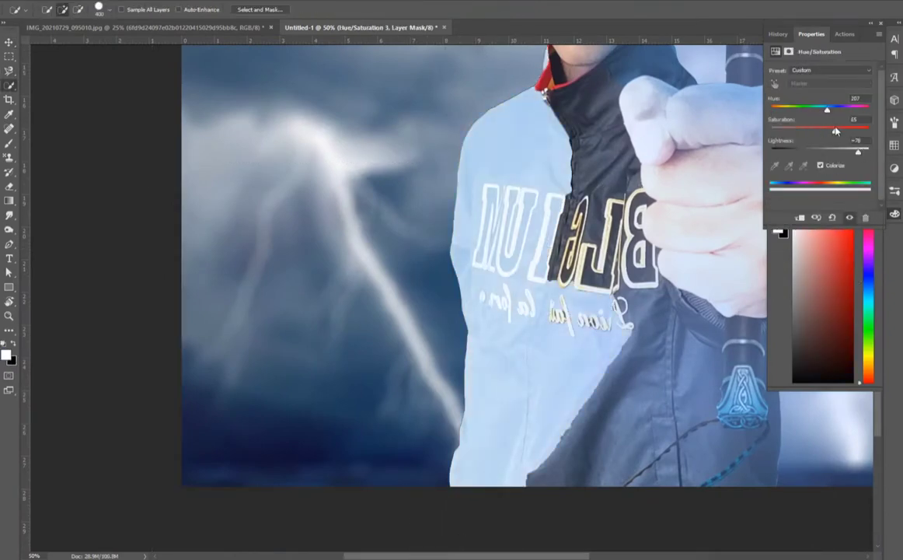
Set the jacket tint to Saturation 0, Lightness +44, and erase it from parts of the jacket
mouse_move(835, 129)
left_mouse_down()
mouse_move(855, 130)
mouse_move(771, 129)
left_mouse_up()
left_click_drag(858, 151, 841, 151)
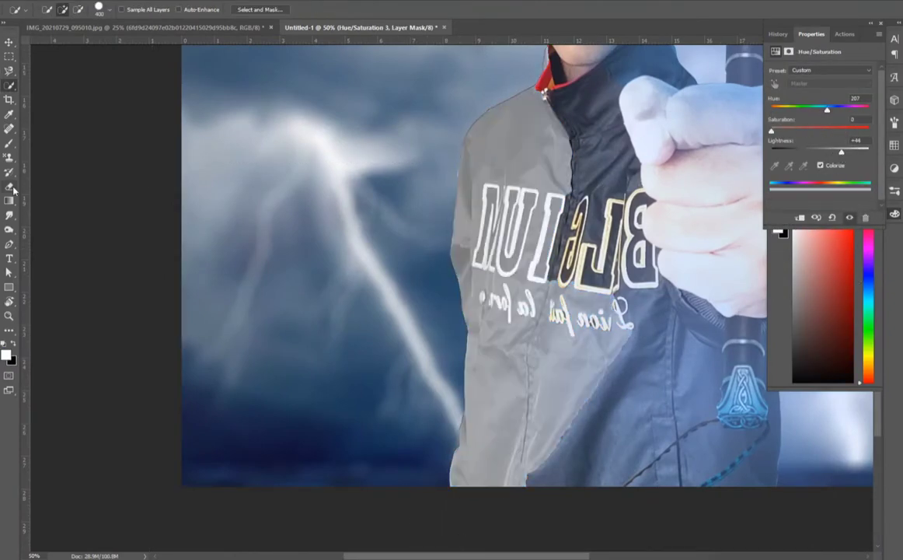
left_click(9, 186)
left_click_drag(482, 195, 725, 282)
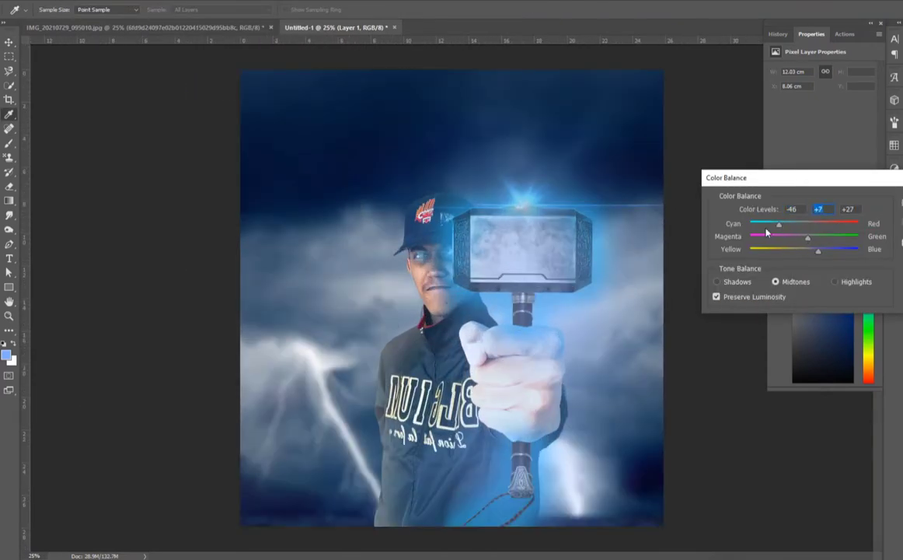
Apply Shadows/Highlights to Layer 1 with the Shadows amount at 35%
left_click(230, 203)
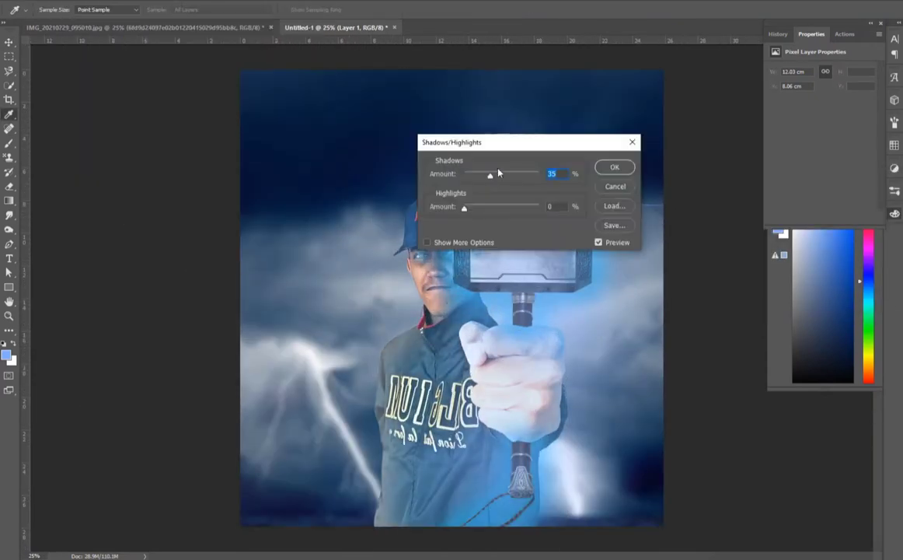
left_click_drag(464, 204, 495, 204)
left_click_drag(524, 143, 631, 123)
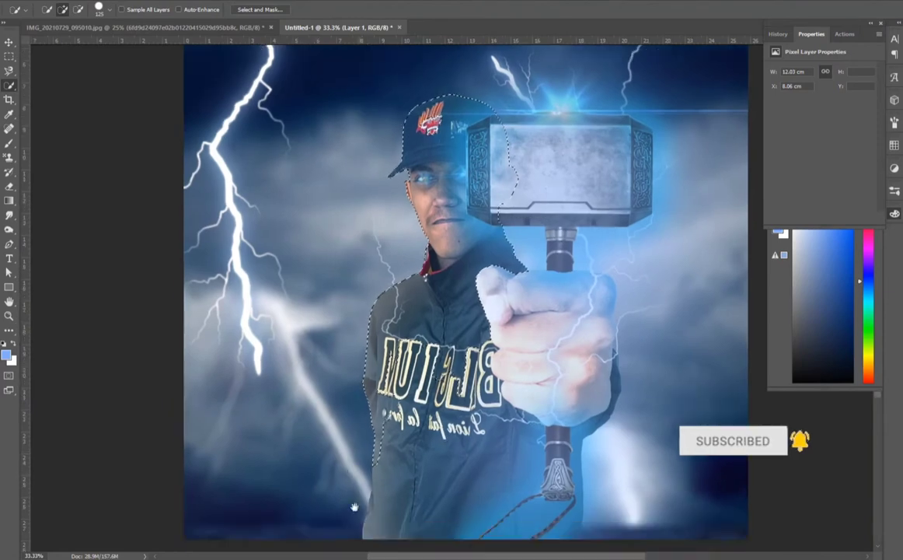
Lighten the man with Brightness 36 and Contrast -7, then review the whole image
left_click_drag(819, 97, 852, 97)
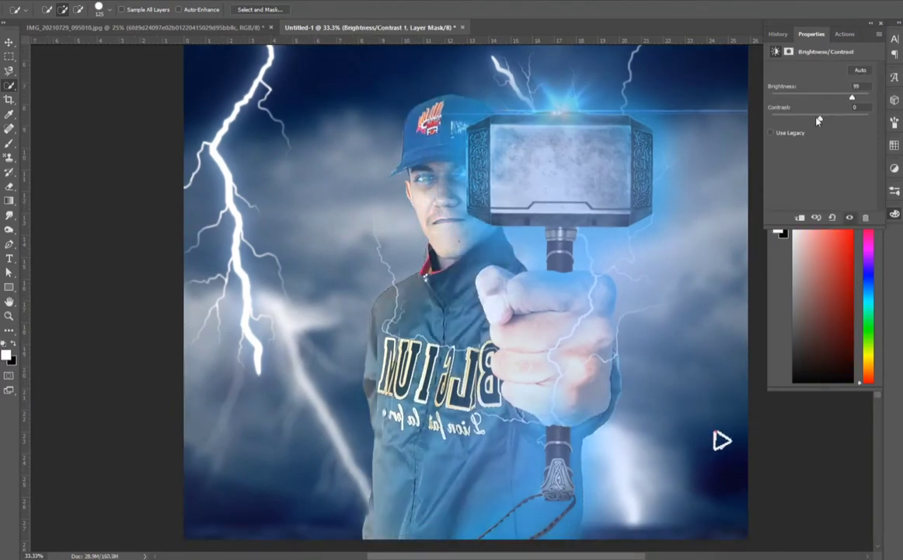
key("ctrl+minus")
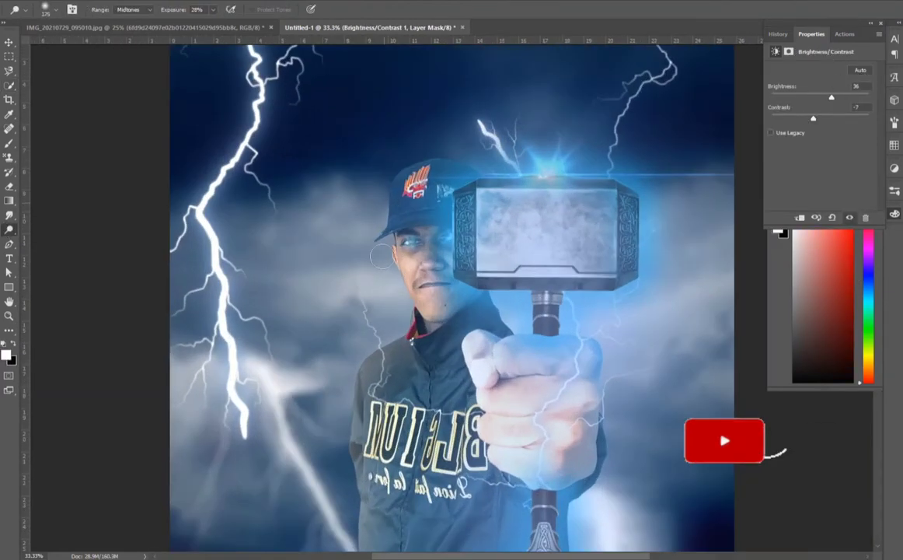
scroll(721, 464, "down", 3)
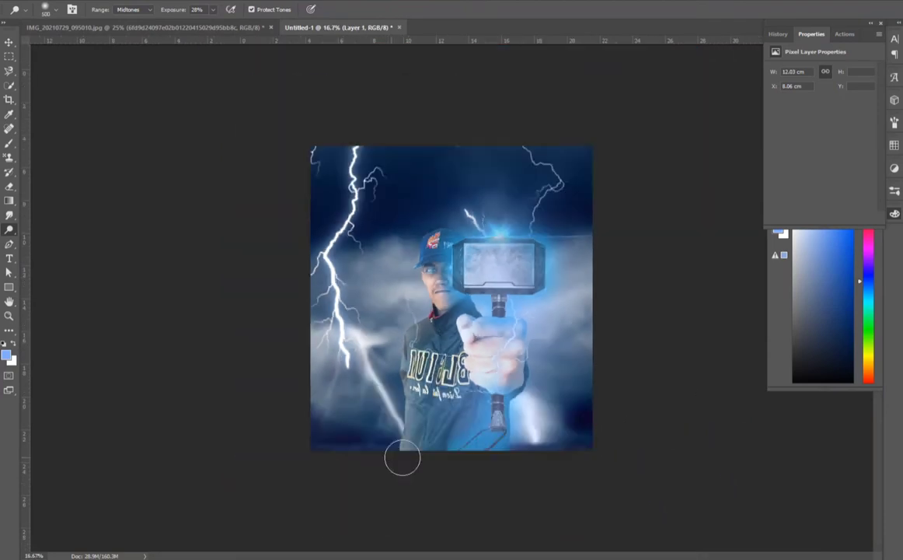
scroll(403, 459, "up", 5)
key("e")
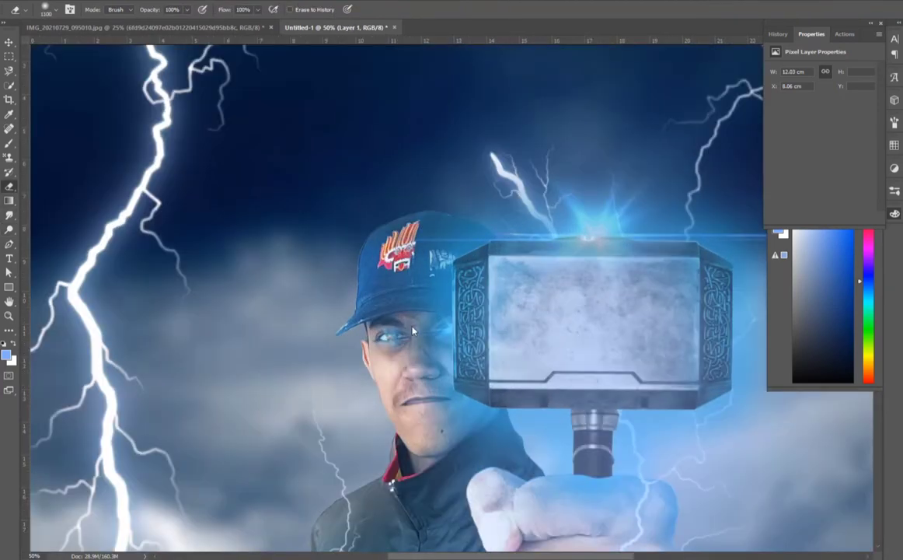
Zoom close on the cap with a small brush and erase its light fringe on Layer 1
key("ctrl+plus")
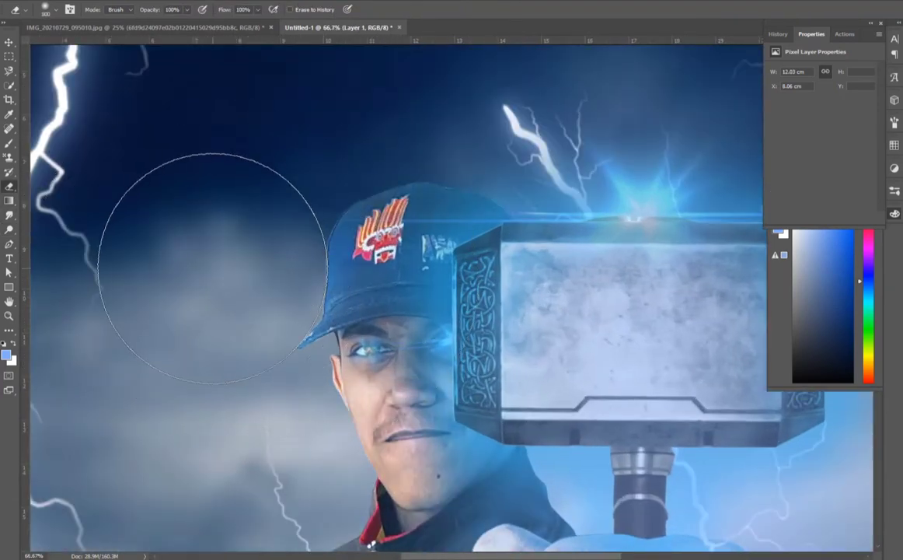
key("bracketleft")
key("bracketleft")
key("bracketleft")
key("ctrl+plus")
key("ctrl+plus")
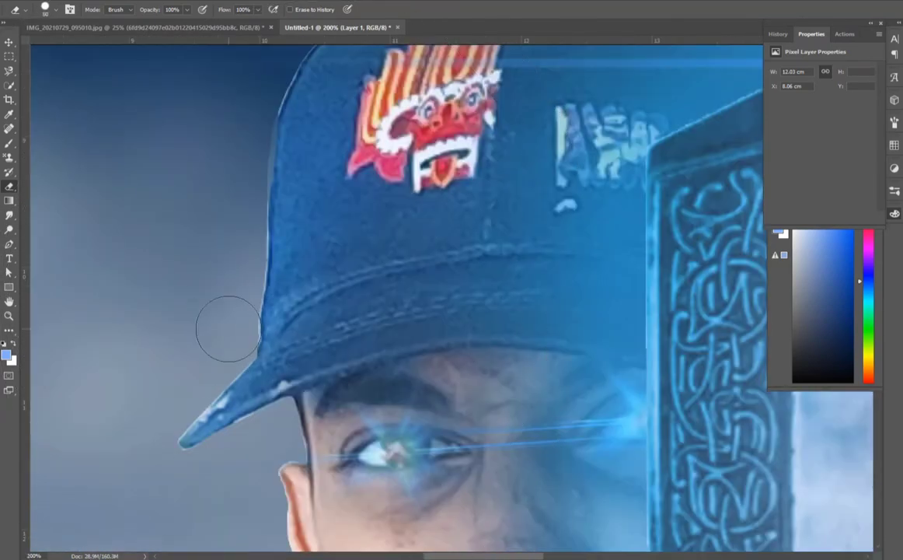
left_click_drag(235, 154, 221, 279)
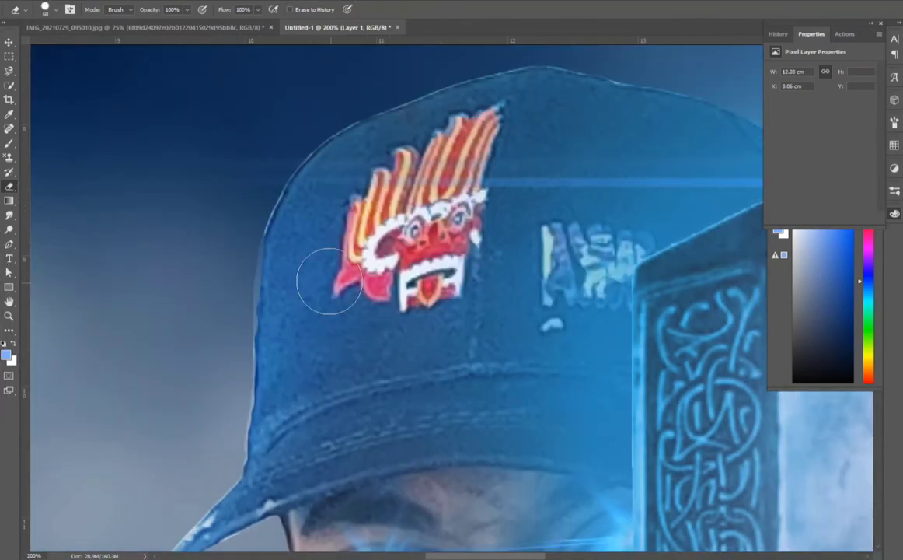
key("p")
scroll(349, 203, "up", 3)
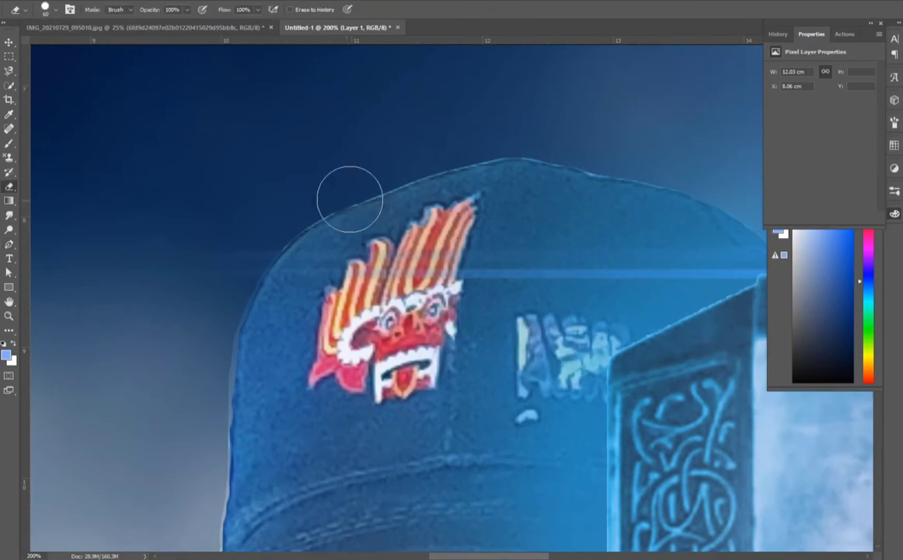
scroll(339, 207, "up", 1)
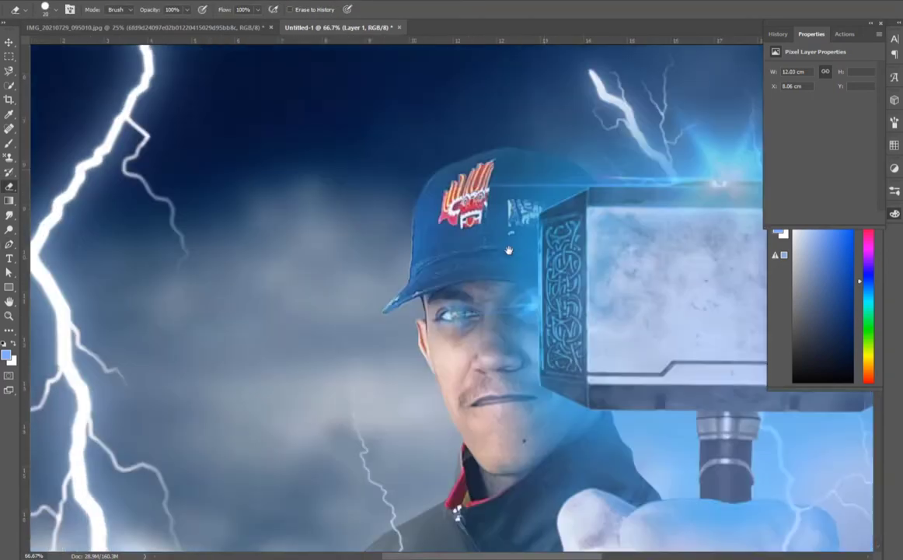
left_click_drag(646, 196, 357, 319)
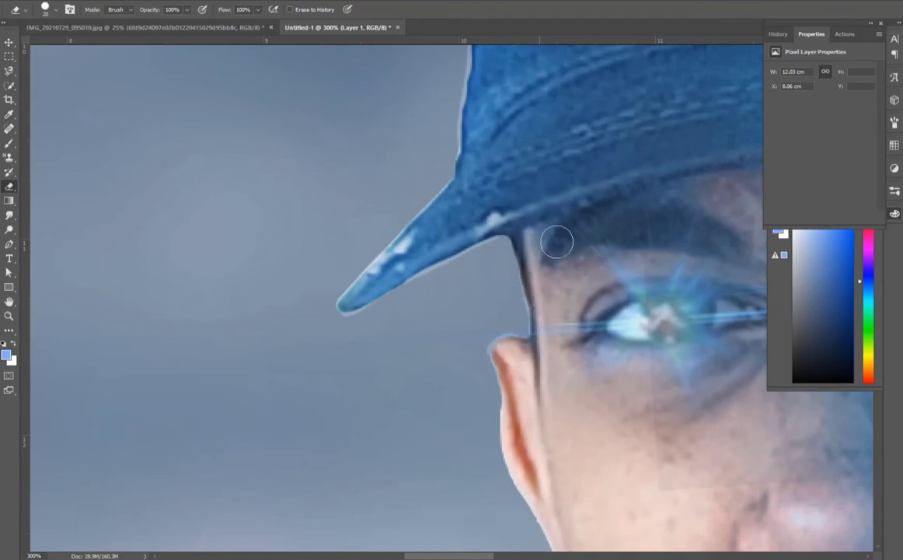
Erase the remaining pale fringe at the cap brim and ear on the Brightness/Contrast 1 mask
key("alt+bracketright")
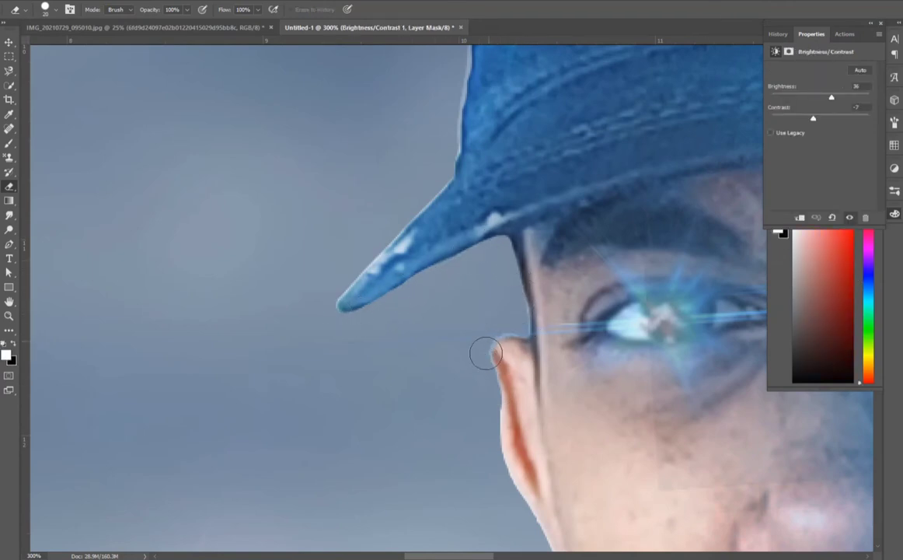
scroll(466, 362, "up", 3)
scroll(412, 378, "up", 3)
scroll(443, 280, "up", 3)
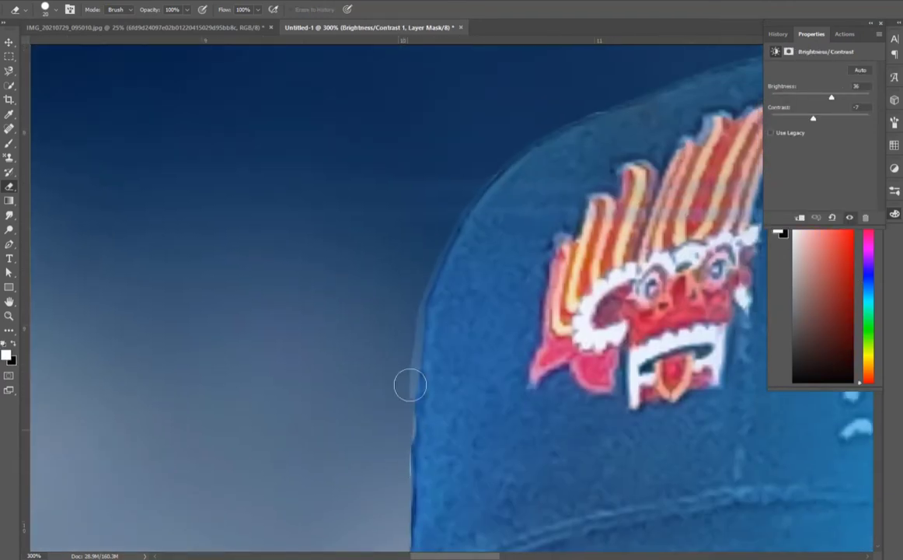
scroll(391, 388, "up", 3)
scroll(590, 260, "down", 4)
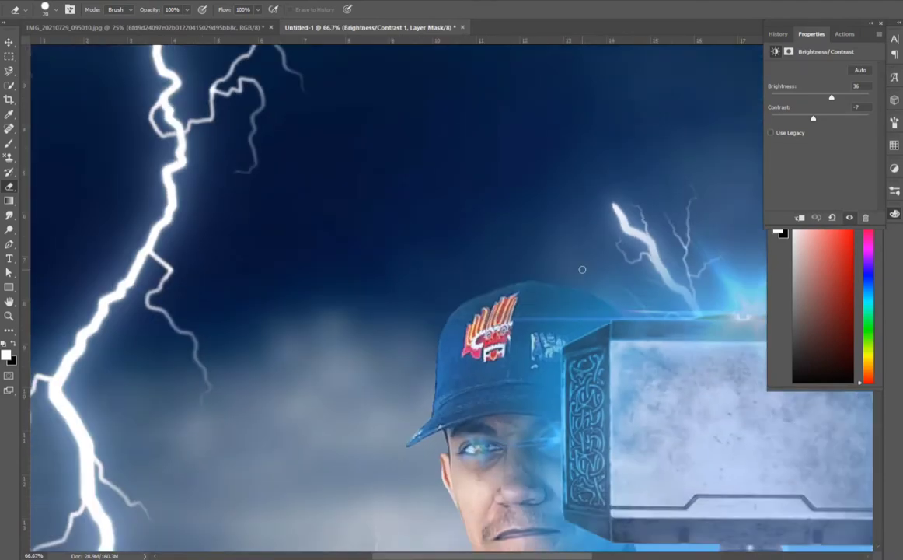
scroll(550, 315, "down", 2)
scroll(536, 327, "up", 3)
scroll(466, 350, "up", 3)
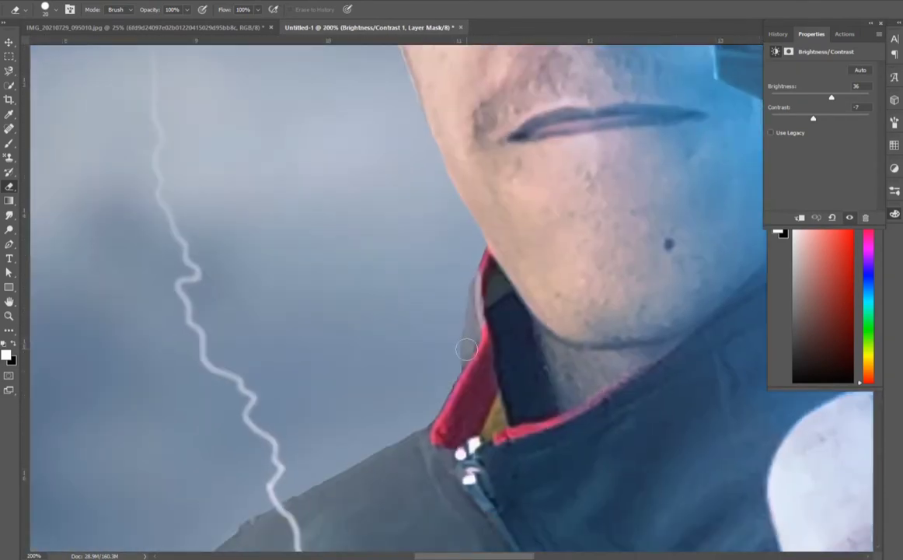
key("alt+bracketleft")
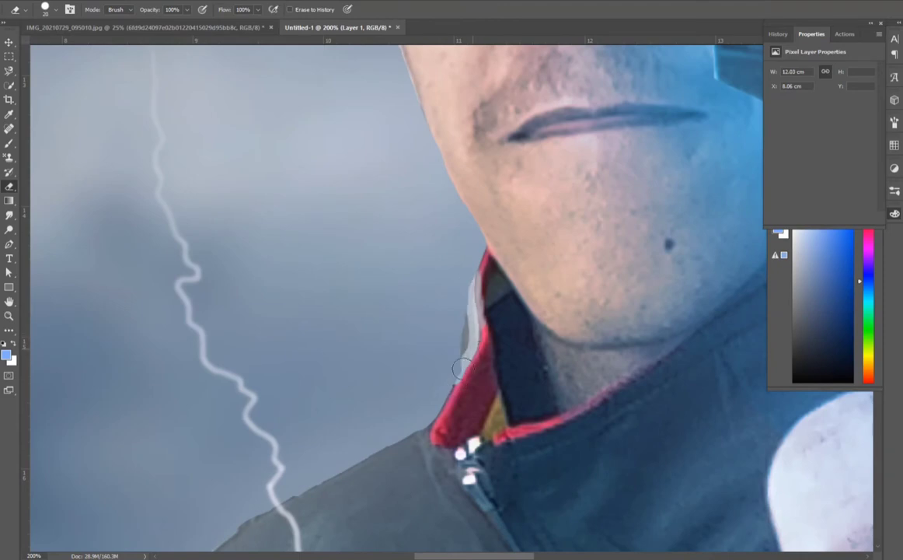
key("alt+bracketright")
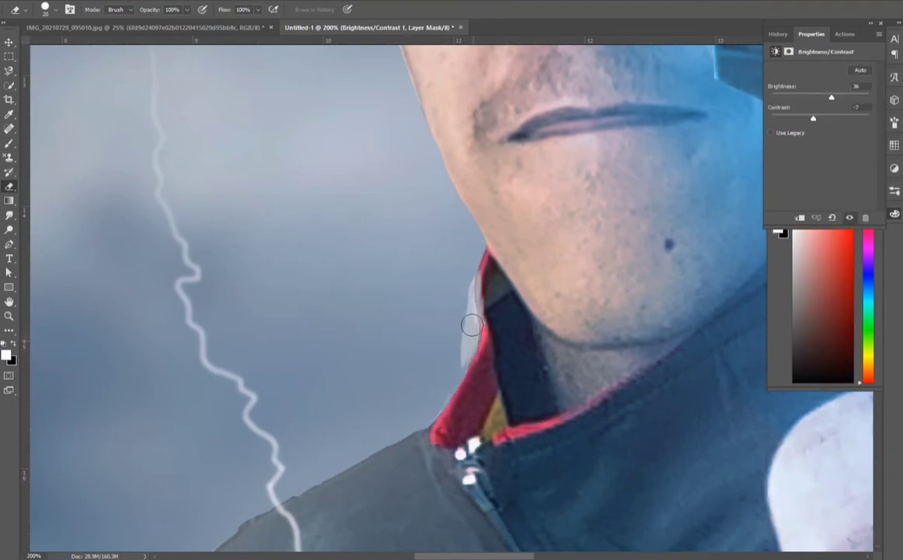
key("alt+bracketright")
Inspect the shoulder edge on Layer 1 at 300% zoom
scroll(393, 360, "down", 3)
scroll(392, 360, "left", 3)
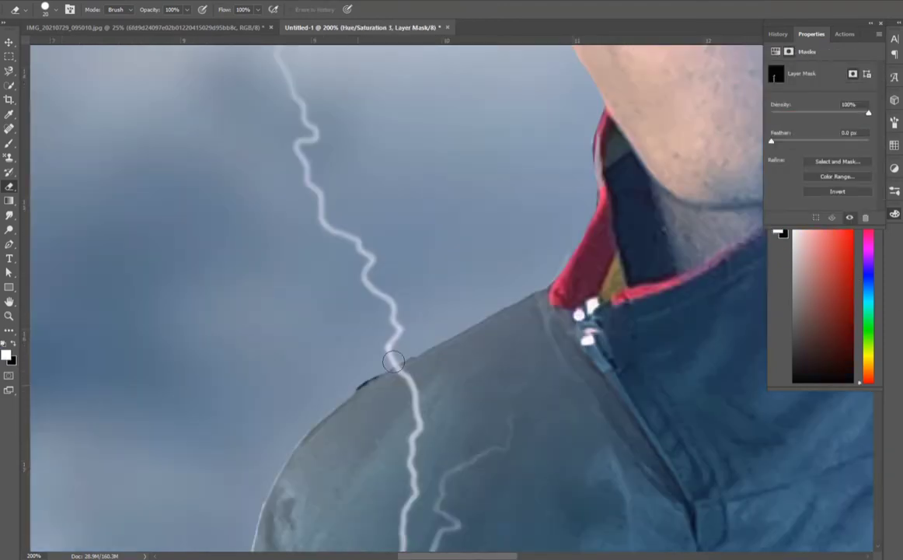
key("alt+bracketleft")
key("alt+bracketleft")
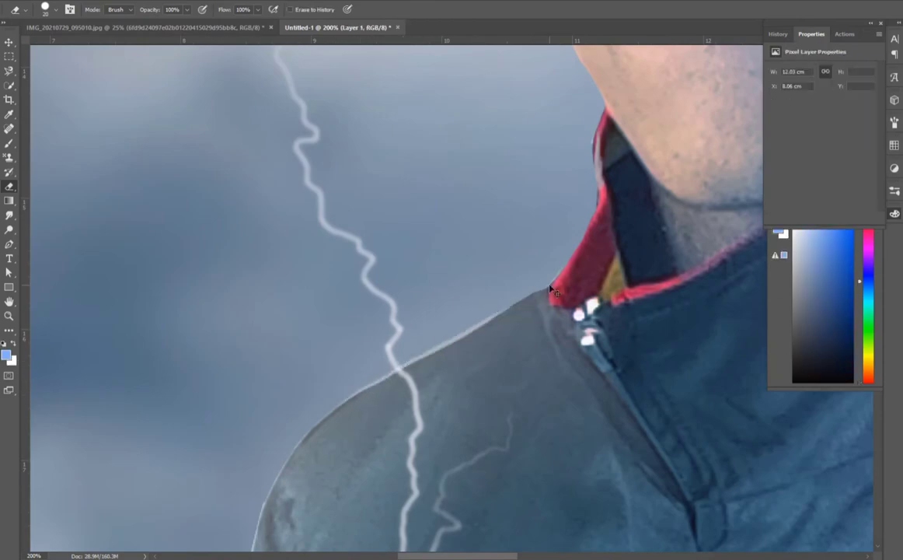
key("h")
left_click_drag(550, 289, 385, 375)
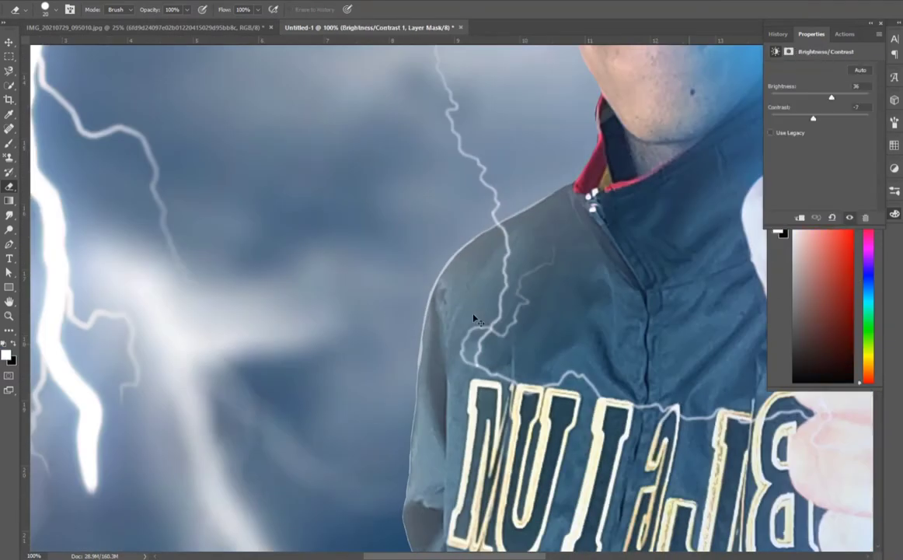
key("ctrl+plus")
key("ctrl+plus")
scroll(365, 342, "up", 5)
scroll(342, 355, "right", 3)
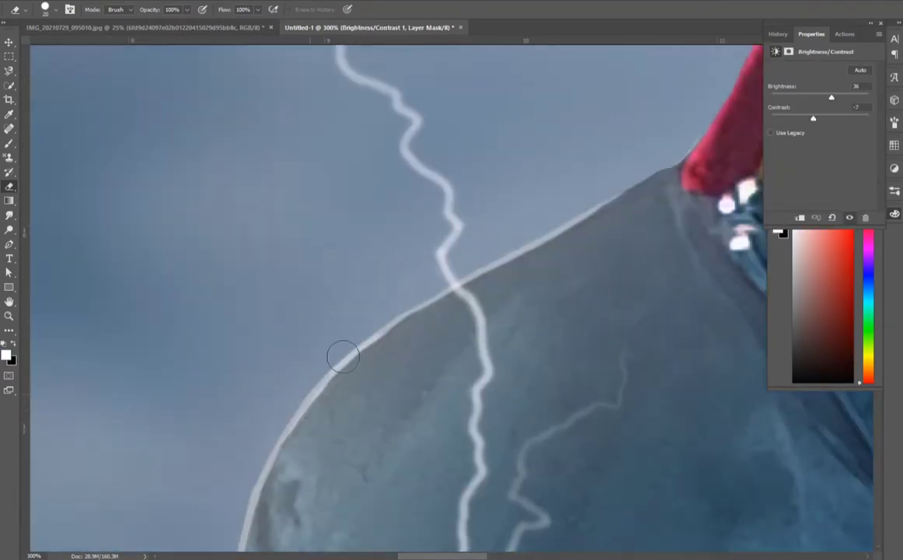
Check the shoulder edge on the Hue/Saturation 1 and 3 masks at 400% zoom
key("alt+bracketright")
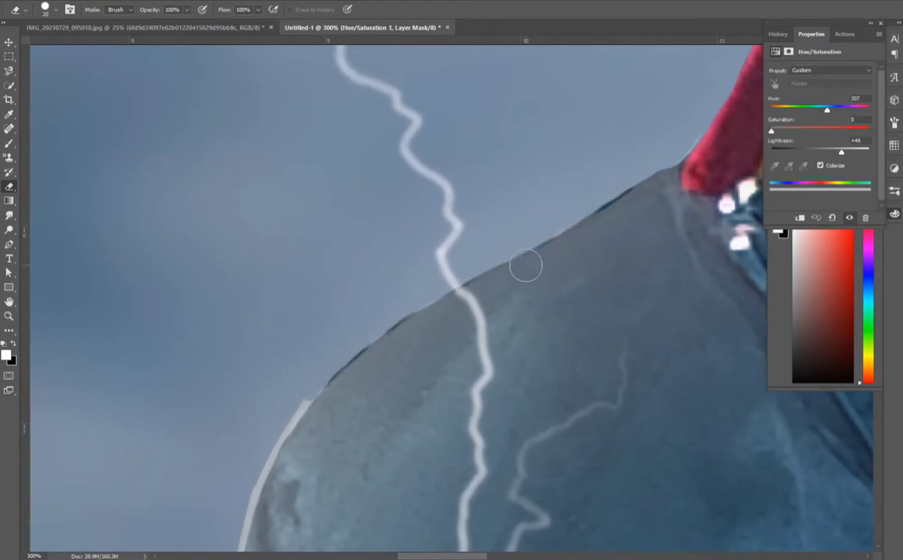
key("ctrl+minus")
key("ctrl+minus")
key("ctrl+plus")
key("ctrl+plus")
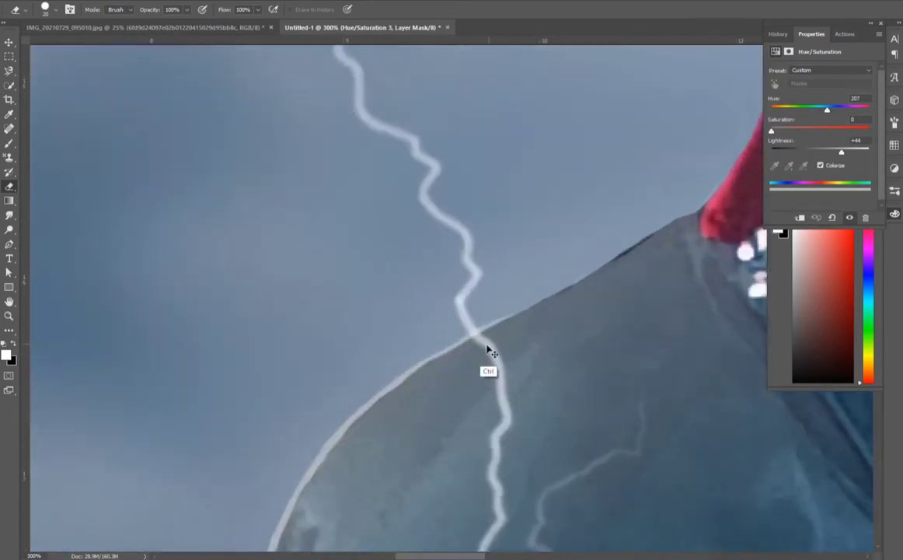
key("ctrl+plus")
scroll(501, 354, "up", 1)
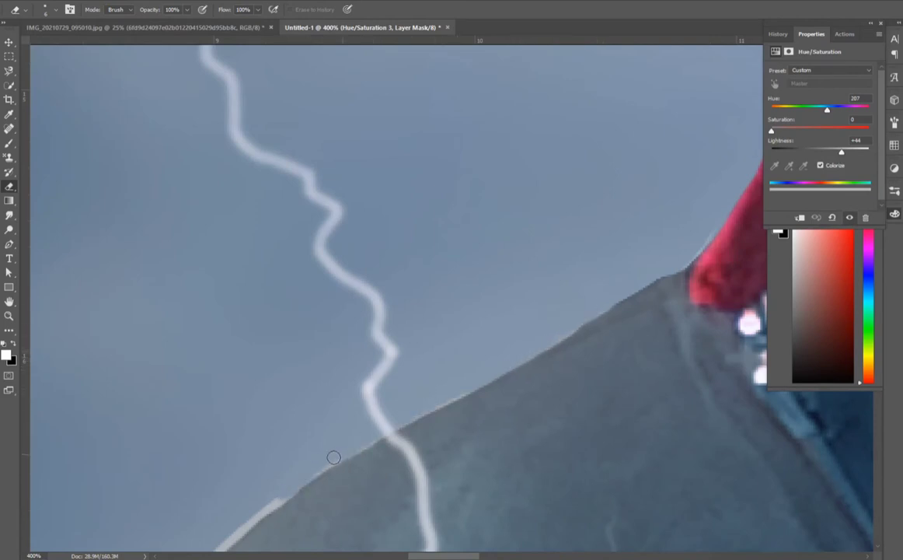
scroll(333, 457, "down", 3)
scroll(377, 414, "left", 4)
key("ctrl+minus")
key("ctrl+minus")
key("ctrl+minus")
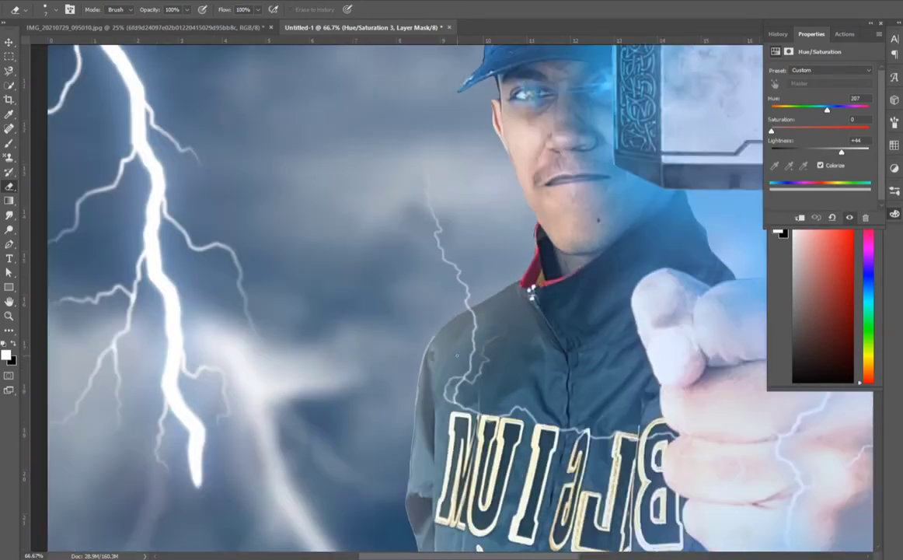
key("ctrl+minus")
key("ctrl+minus")
key("ctrl+minus")
key("ctrl+minus")
key("ctrl+plus")
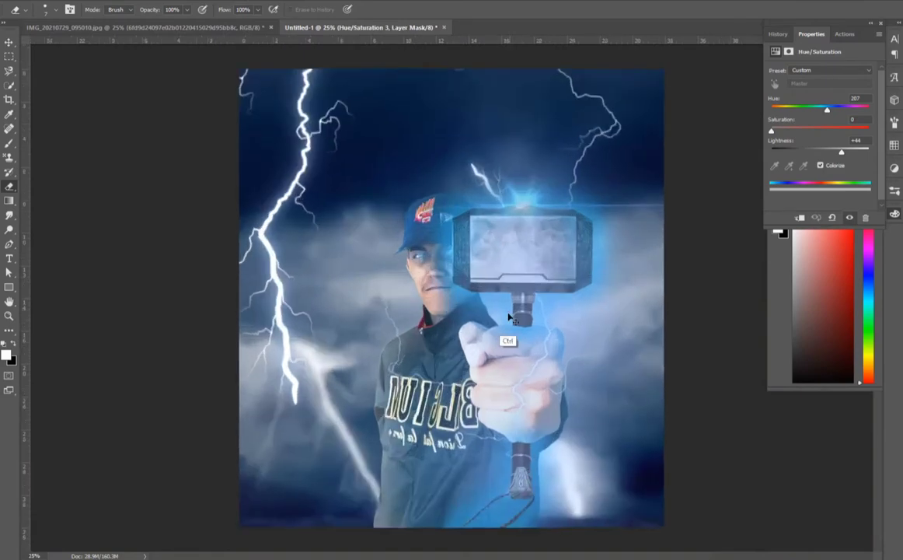
key("ctrl+plus")
key("ctrl+plus")
key("ctrl+plus")
key("ctrl+plus")
key("ctrl+plus")
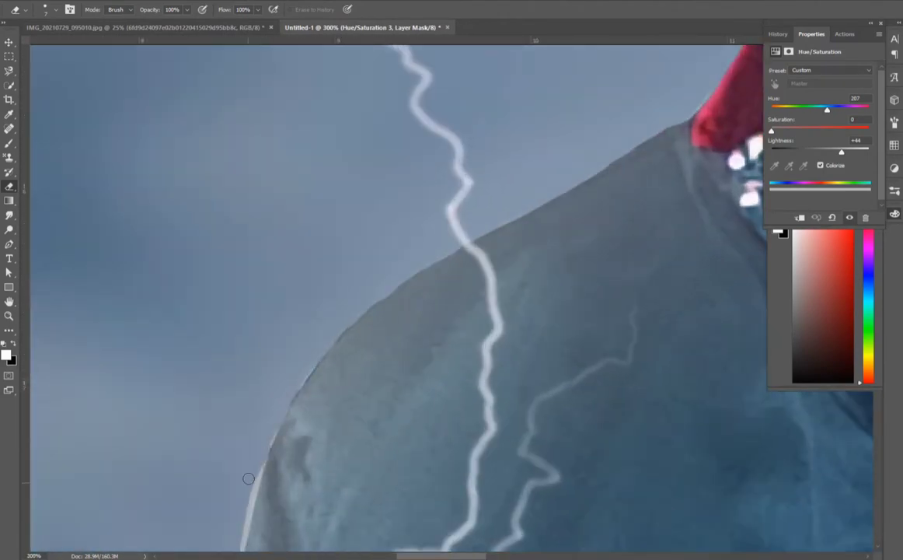
left_click_drag(248, 477, 279, 401)
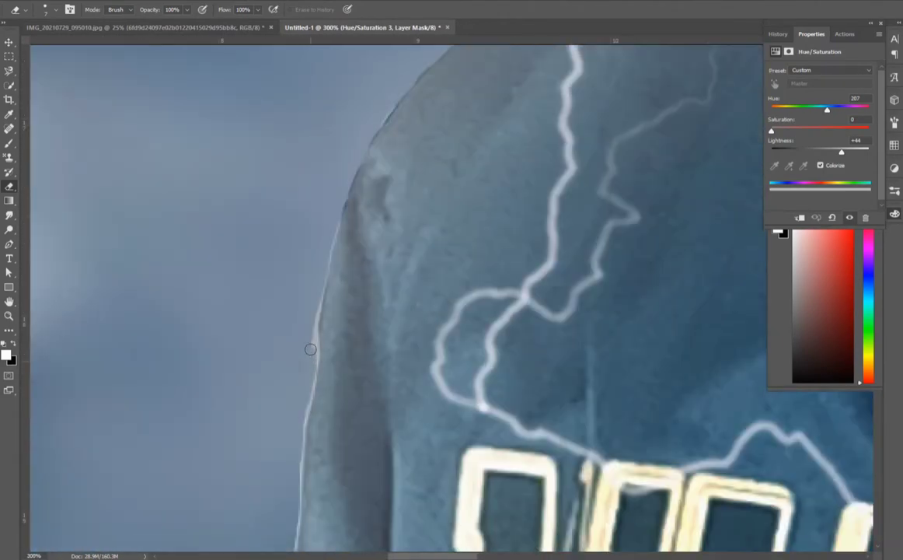
scroll(707, 238, "down", 3)
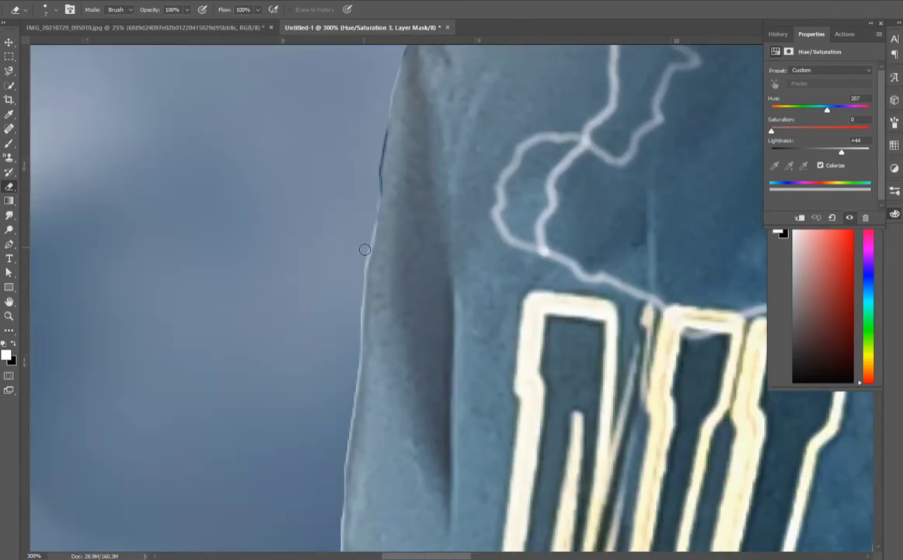
Erase part of the blue glow around the hammer handle
key("alt+bracketleft")
scroll(367, 182, "up", 3)
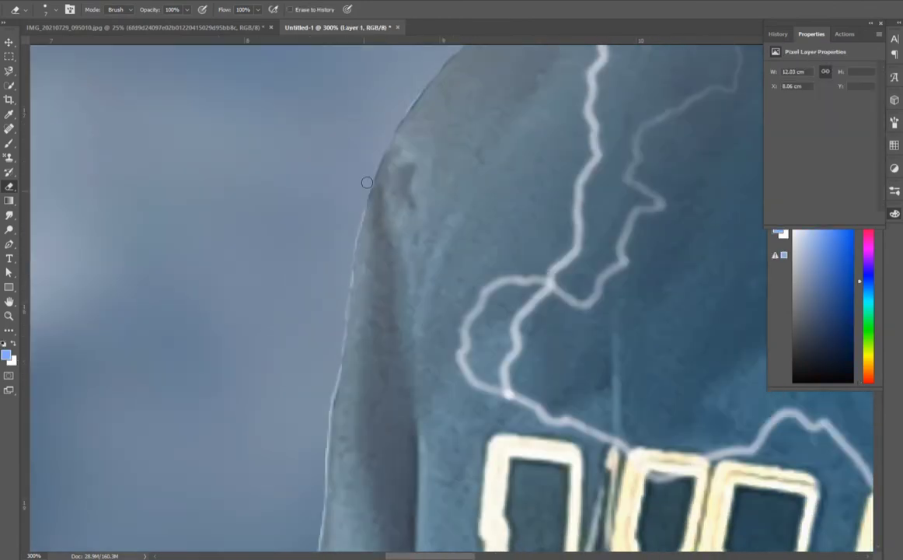
scroll(365, 197, "down", 5)
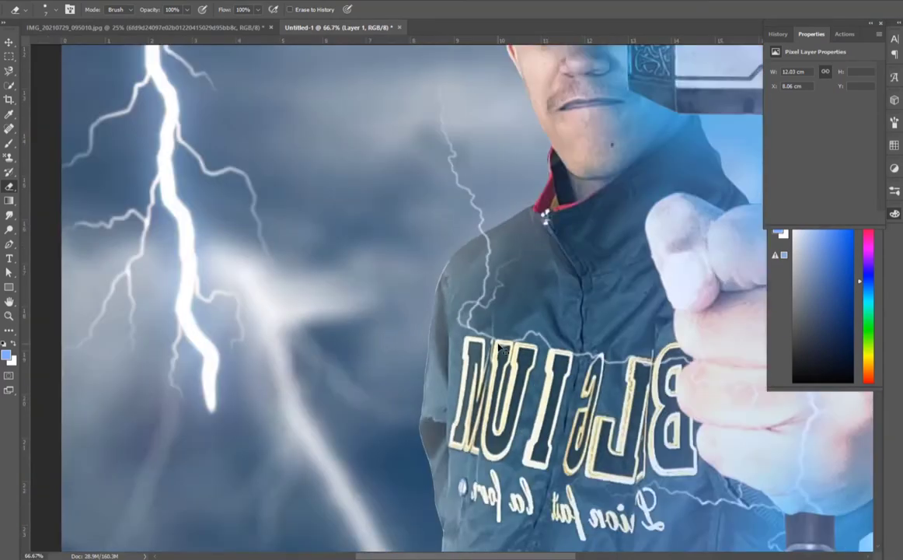
scroll(597, 321, "up", 3)
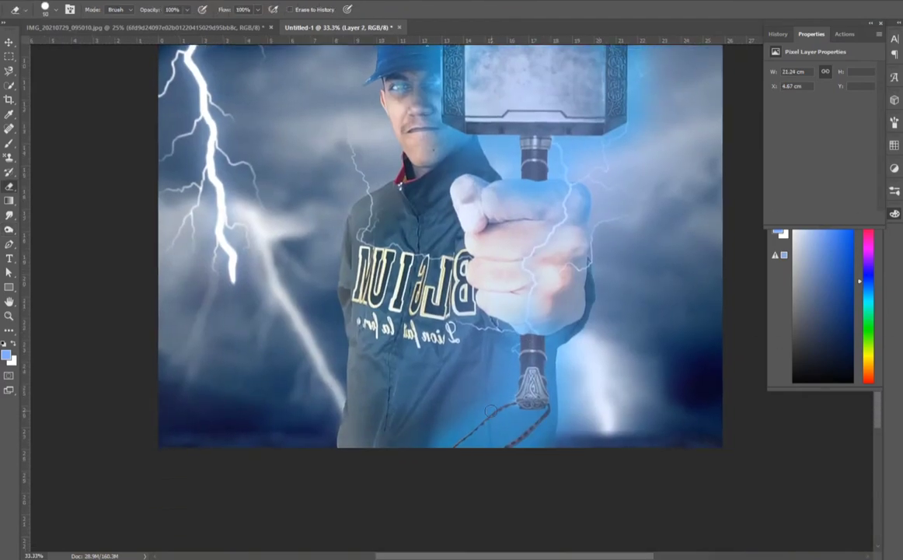
left_click_drag(498, 429, 482, 409)
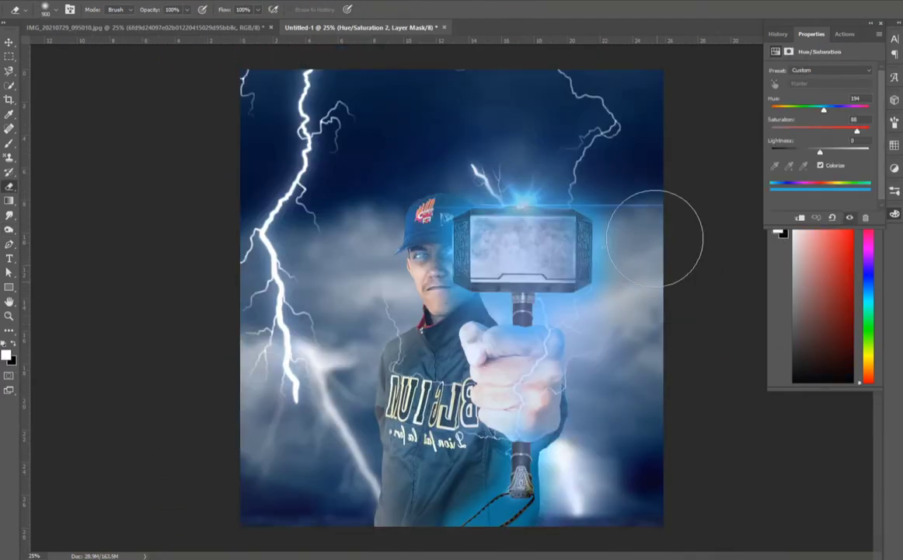
scroll(724, 255, "down", 3)
scroll(655, 276, "up", 3)
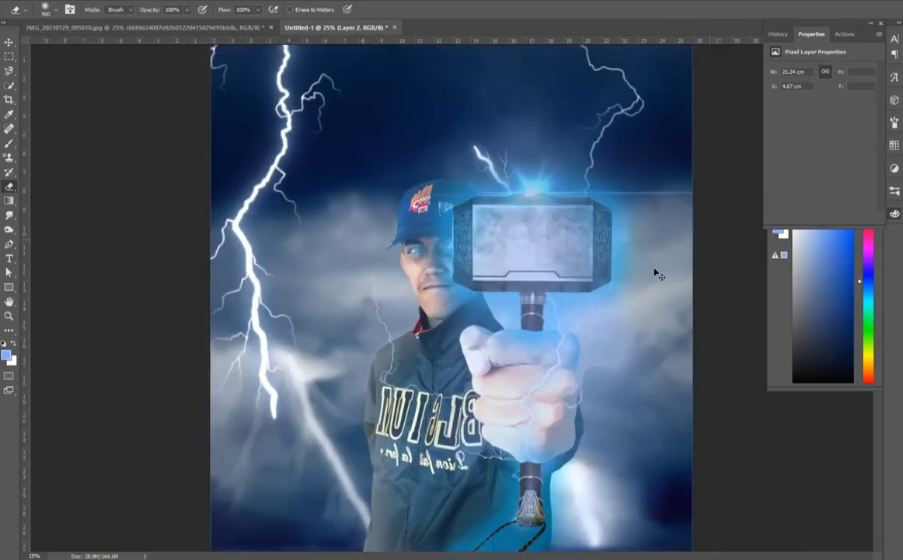
scroll(565, 290, "up", 3)
scroll(565, 290, "down", 3)
scroll(599, 258, "up", 3)
scroll(625, 222, "down", 3)
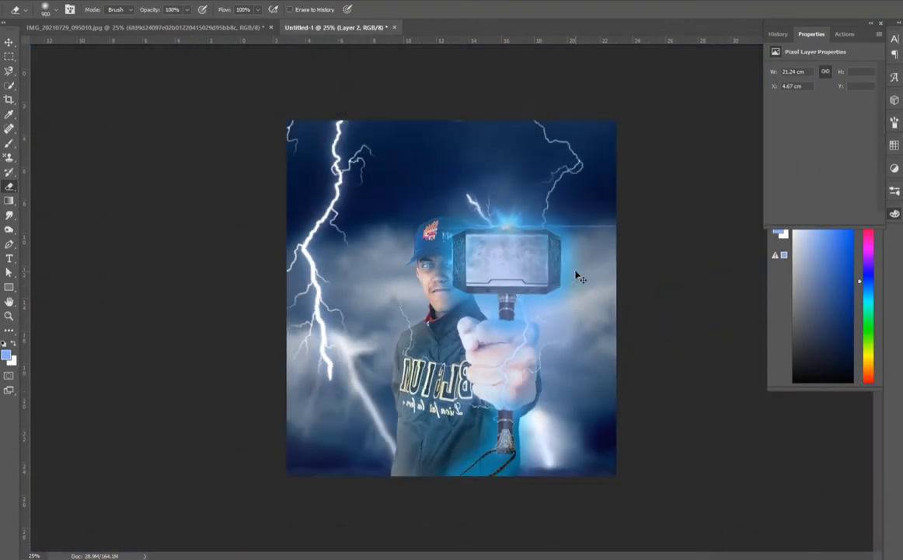
scroll(578, 276, "down", 1)
Place the lightning PNG, shrink it, rotate it about 57 degrees and set it on the hammer's edge
left_click(464, 519)
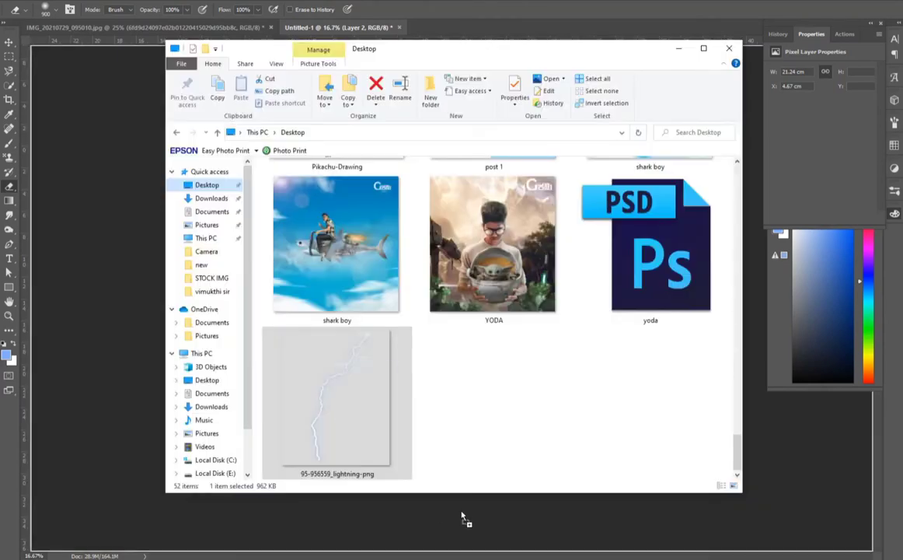
left_click_drag(333, 408, 435, 311)
left_click_drag(499, 204, 306, 474)
scroll(404, 262, "up", 3)
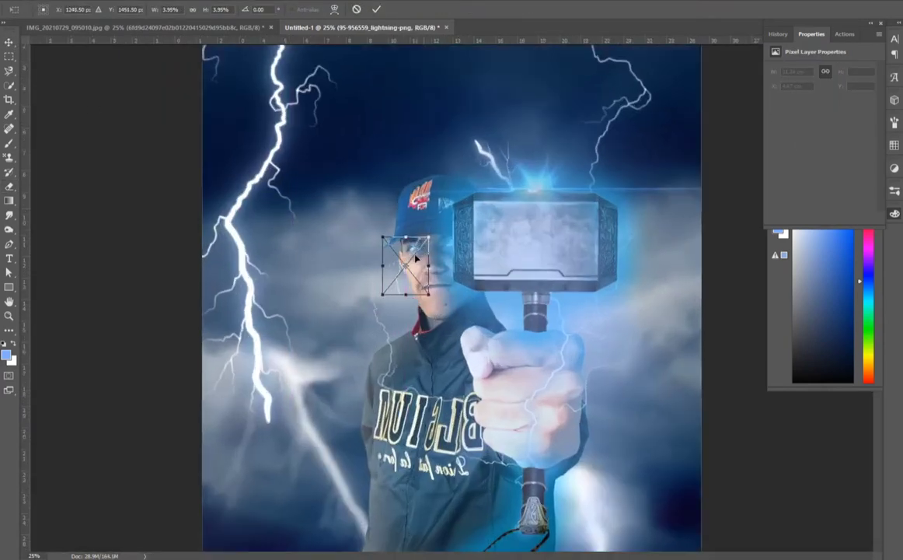
scroll(326, 256, "up", 3)
left_click_drag(435, 195, 477, 262)
left_click_drag(365, 226, 553, 215)
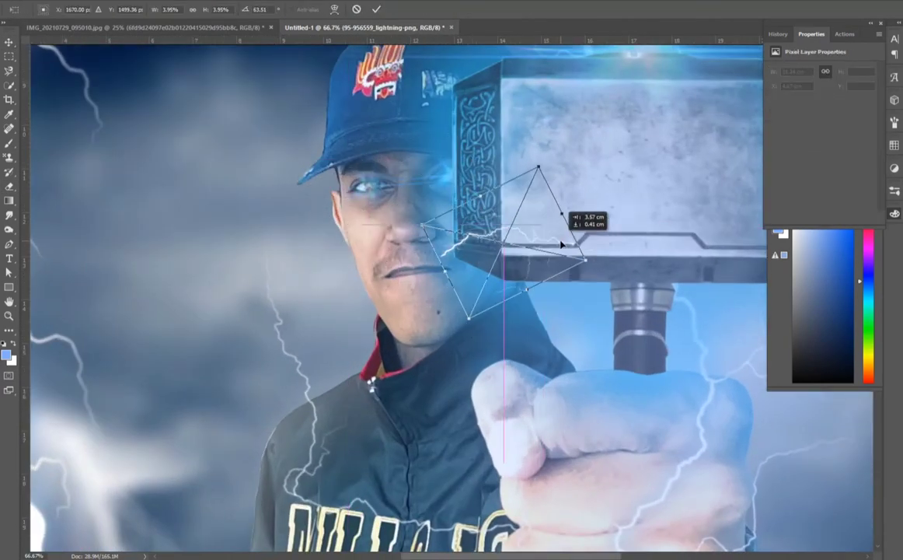
key("Return")
Enlarge the lightning across the hammer head and position a duplicate copy near its top
key("ctrl+t")
left_click_drag(610, 183, 685, 131)
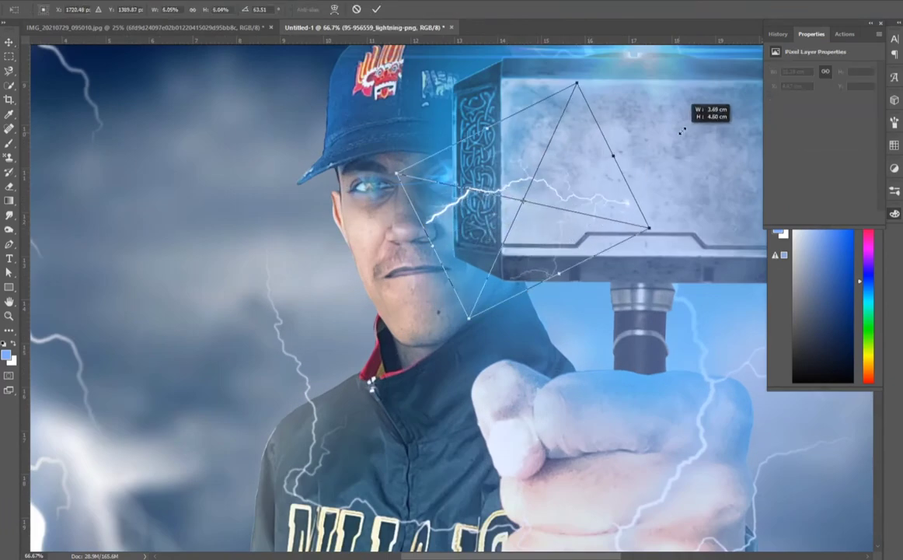
scroll(651, 359, "up", 3)
mouse_move(651, 359)
left_mouse_down()
mouse_move(621, 199)
mouse_move(665, 207)
mouse_move(608, 354)
left_mouse_up()
key("Return")
key("ctrl+z")
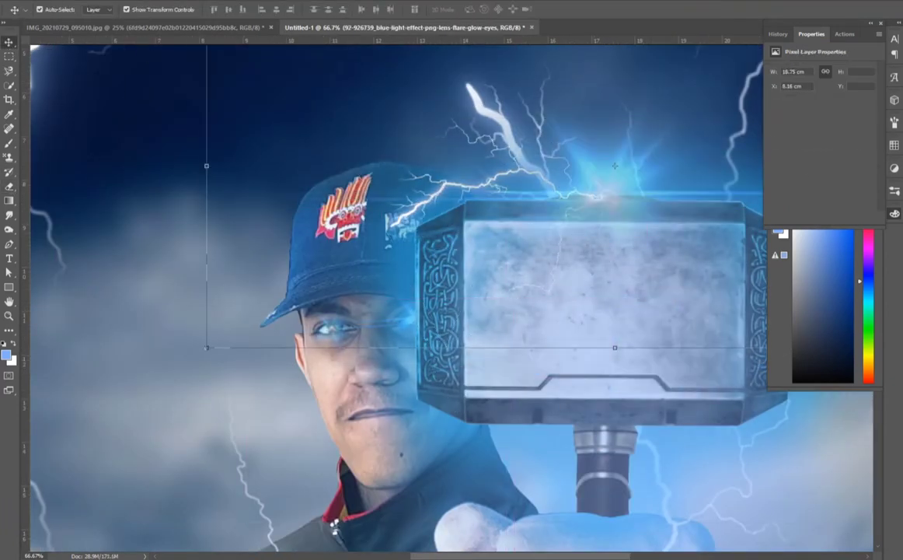
mouse_move(615, 166)
left_mouse_down()
mouse_move(530, 173)
mouse_move(548, 242)
left_mouse_up()
key("ctrl+t")
Commit the rotated lightning copy and select Layer 3 for painting
key("Return")
key("ctrl+minus")
key("ctrl+minus")
key("ctrl+minus")
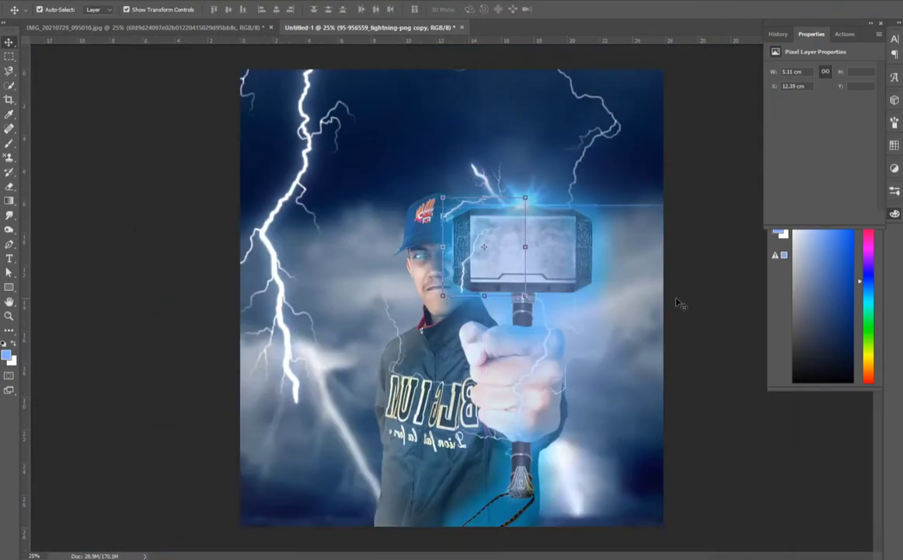
key("ctrl+plus")
key("ctrl+plus")
scroll(613, 269, "down", 5)
Paint a soft-light blue glow over the fist, jacket and hammer handle
key("b")
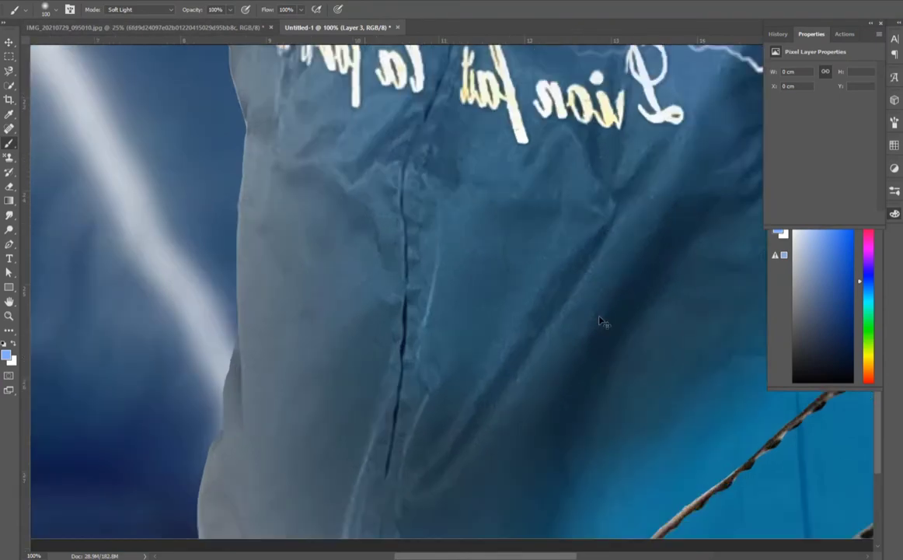
key("ctrl+minus")
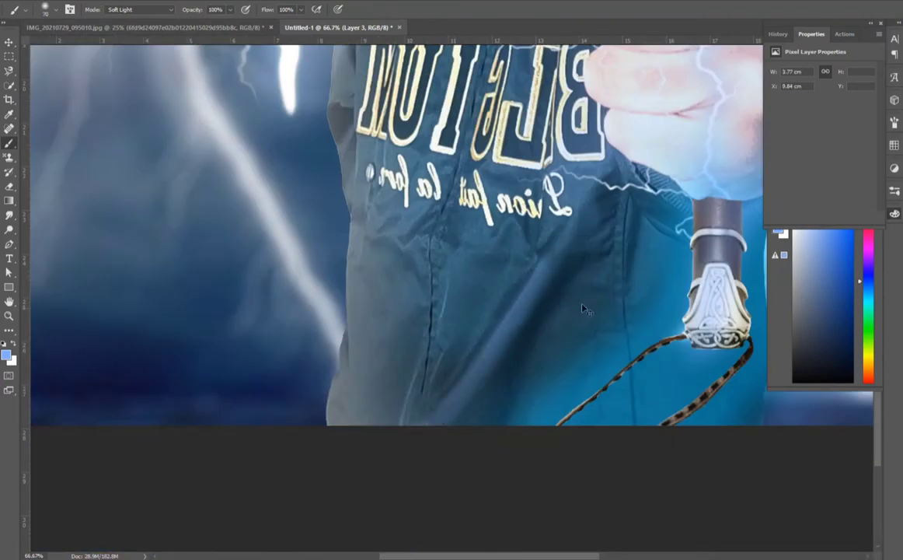
key("ctrl+minus")
key("ctrl+minus")
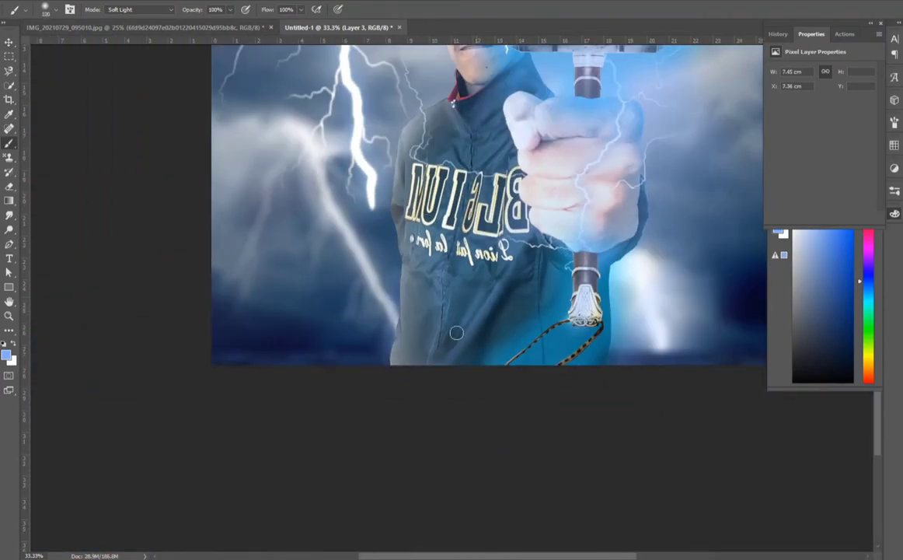
key("ctrl+plus")
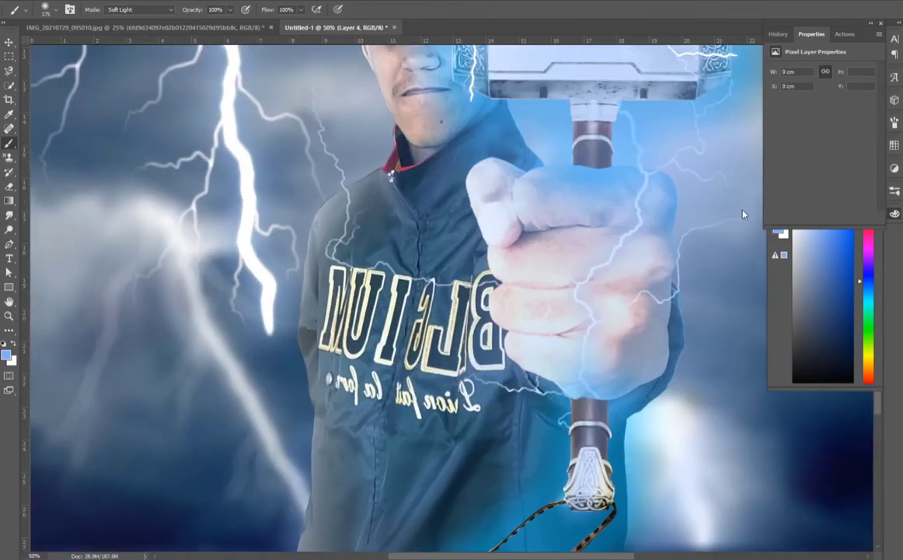
scroll(742, 213, "up", 5)
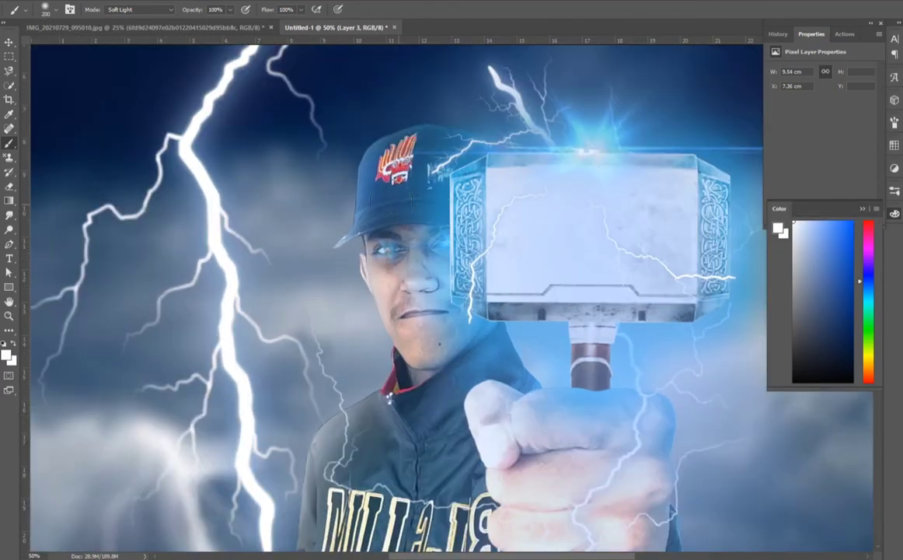
scroll(574, 402, "down", 4)
key("ctrl+minus")
key("ctrl+minus")
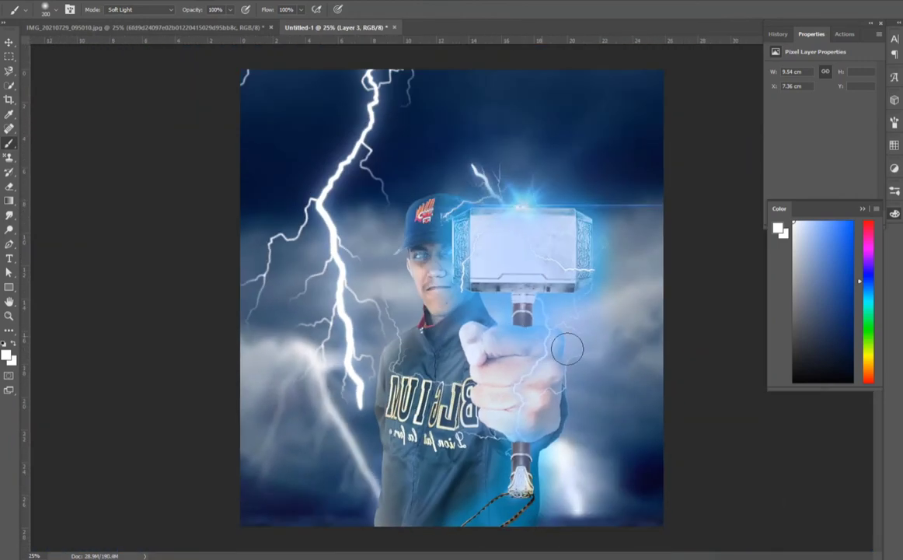
key("e")
scroll(440, 443, "up", 2)
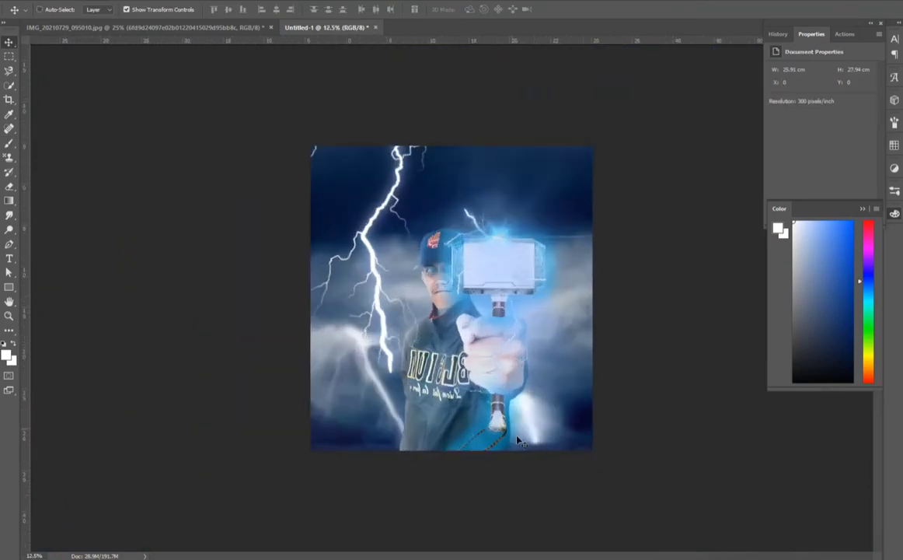
Add a Lens Flare beside the cap on the selected layer
scroll(718, 397, "up", 1)
scroll(699, 419, "up", 2)
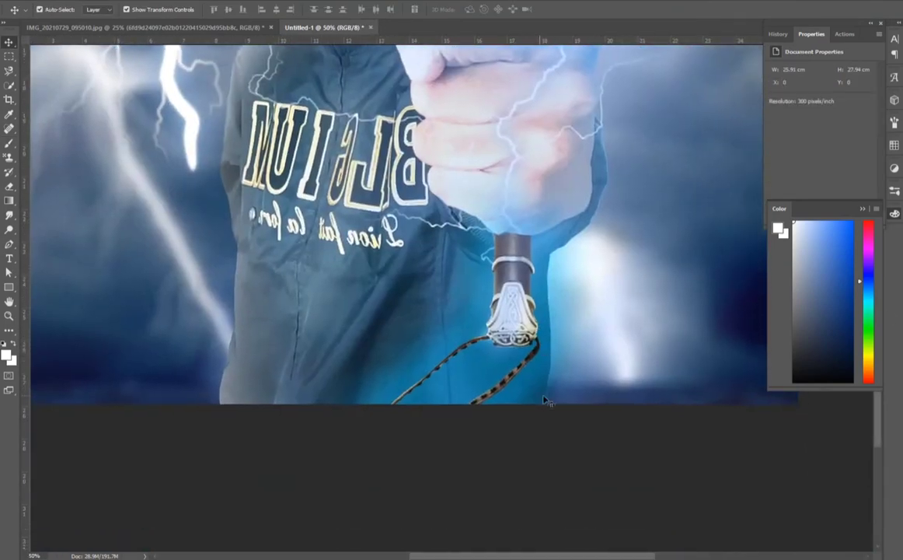
scroll(776, 403, "up", 1)
scroll(775, 402, "down", 5)
scroll(758, 296, "up", 1)
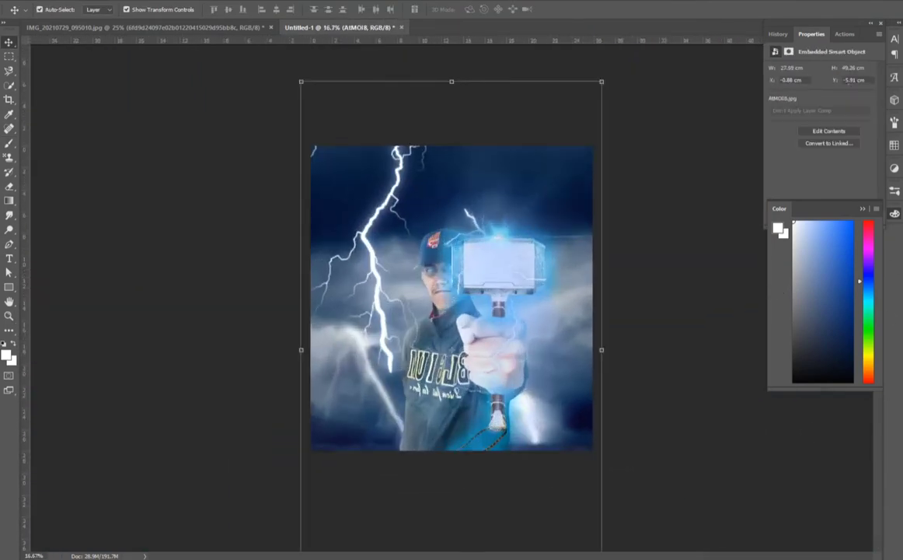
left_click(463, 263)
left_click(163, 0)
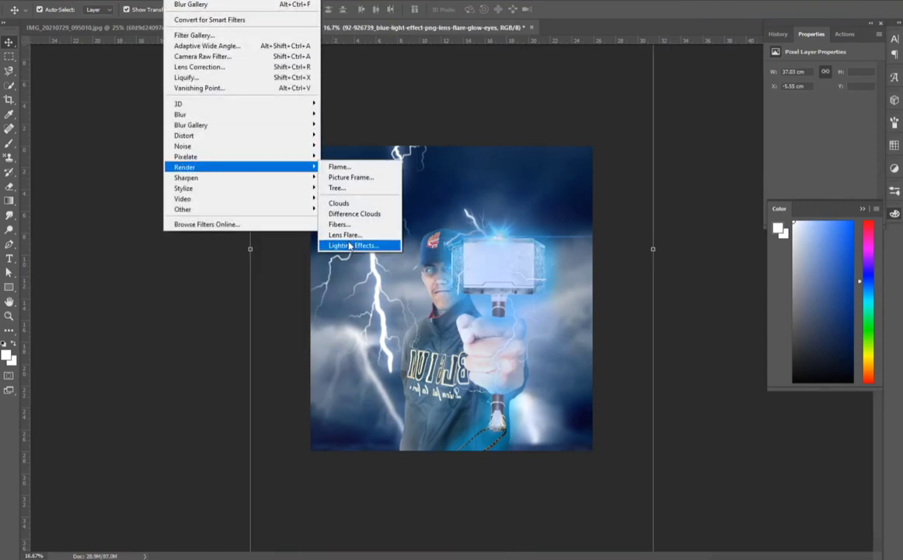
left_click(345, 235)
left_click(834, 194)
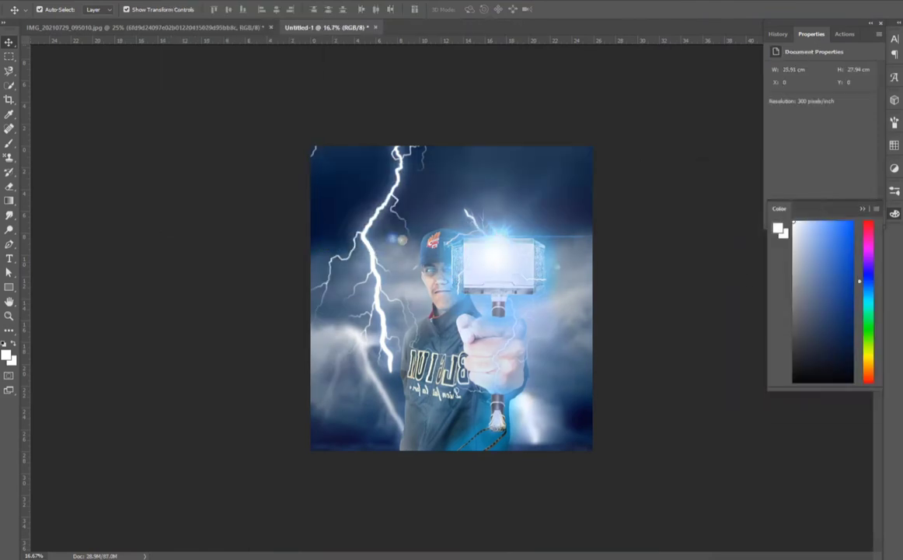
Stamp visible layers and grade in Camera Raw: brighter whites, Blacks -61, Contrast +29, Vibrance +35
key("ctrl+plus")
key("ctrl+shift+a")
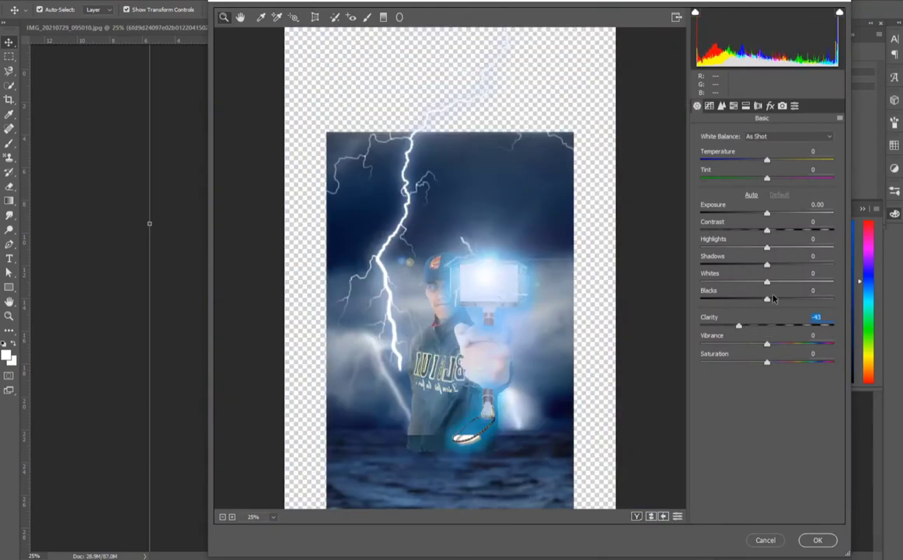
left_click_drag(767, 281, 792, 281)
left_click_drag(767, 299, 727, 298)
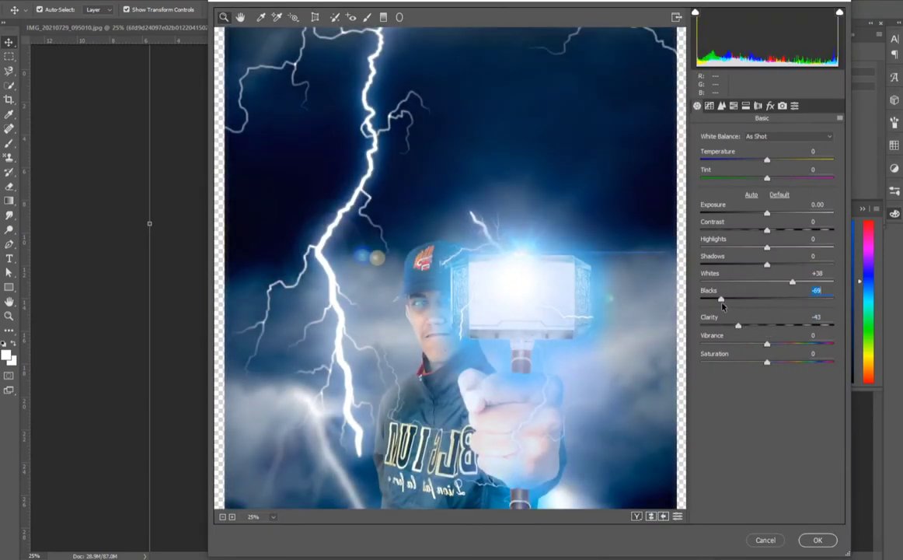
mouse_move(767, 264)
left_mouse_down()
mouse_move(754, 264)
mouse_move(749, 247)
mouse_move(787, 230)
mouse_move(763, 212)
left_mouse_up()
left_click_drag(767, 160, 770, 178)
mouse_move(767, 344)
left_mouse_down()
mouse_move(791, 345)
mouse_move(752, 363)
left_mouse_up()
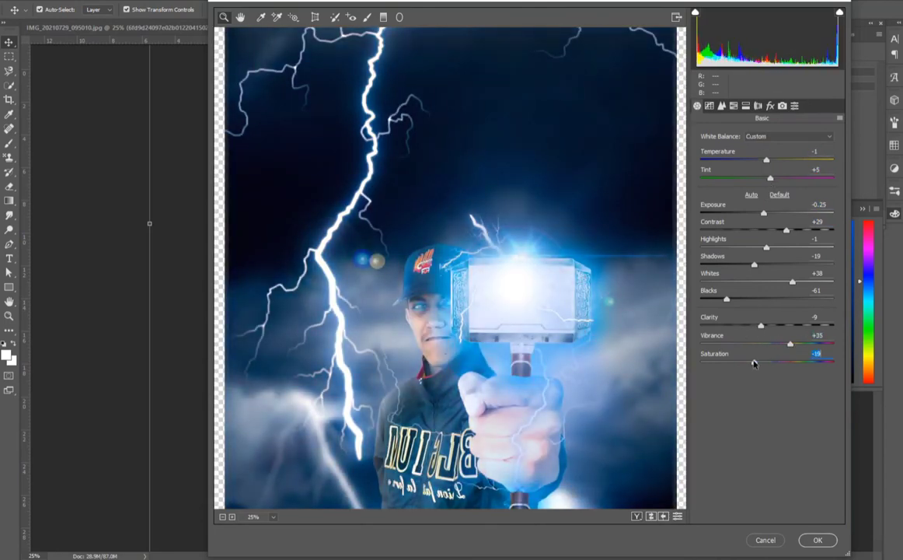
key("Return")
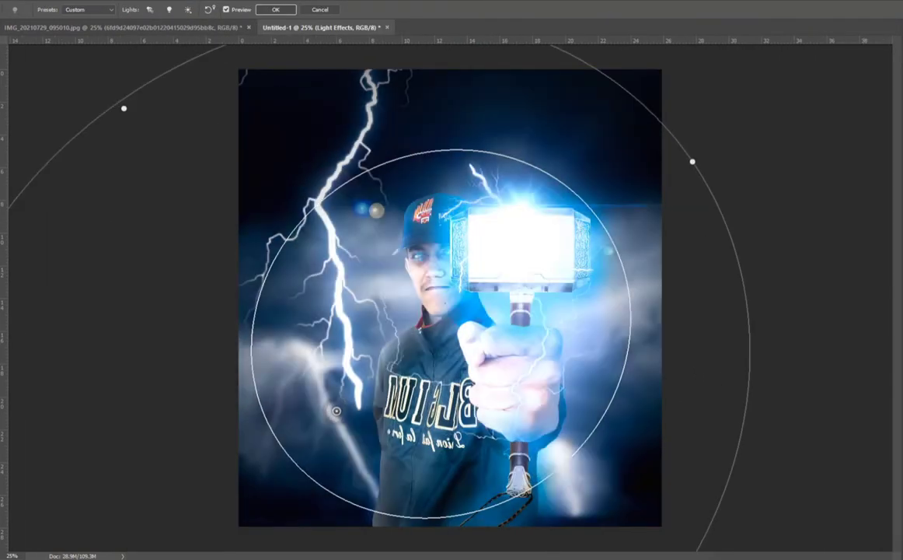
Apply a widened Lighting Effects spotlight that darkens the poster's edges
left_click_drag(254, 334, 241, 334)
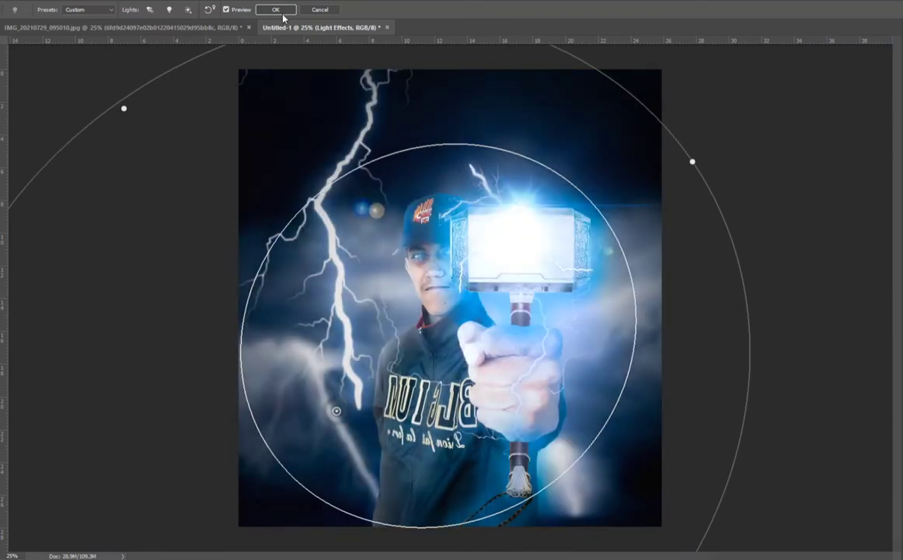
left_click(275, 9)
scroll(579, 247, "down", 1)
scroll(632, 343, "up", 2)
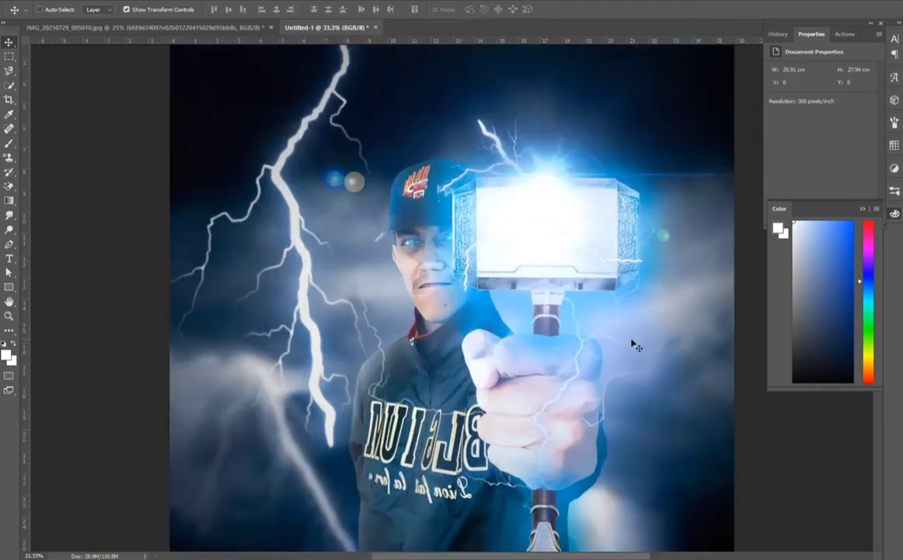
Set up the Dodge tool at size 400 to brighten chosen areas, then return to Move
key("o")
scroll(633, 343, "up", 1)
scroll(419, 295, "down", 1)
scroll(550, 509, "down", 1)
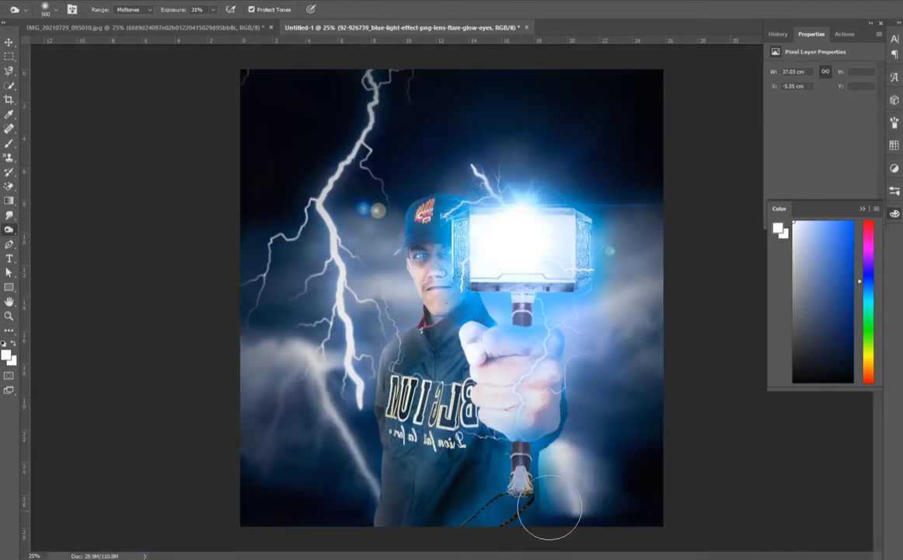
key("bracketleft")
key("bracketleft")
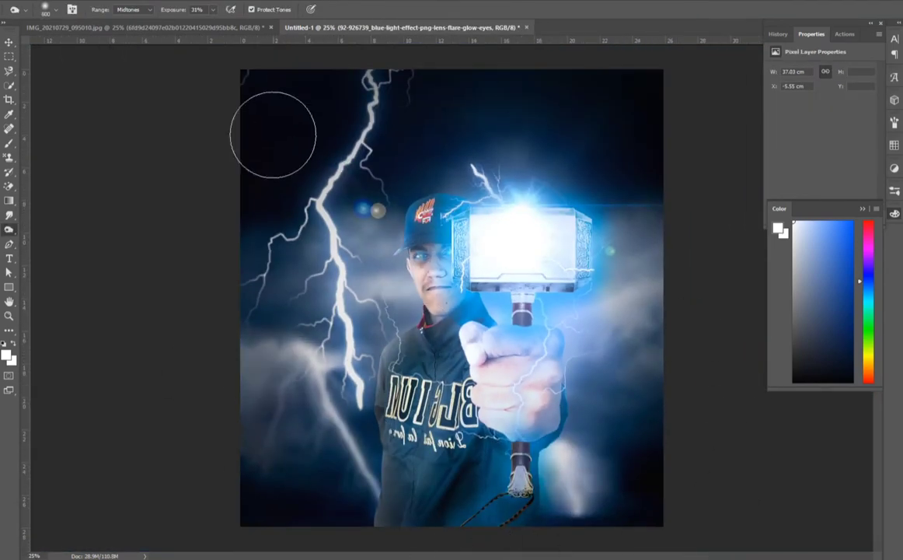
scroll(273, 134, "down", 1)
scroll(350, 313, "up", 1)
key("v")
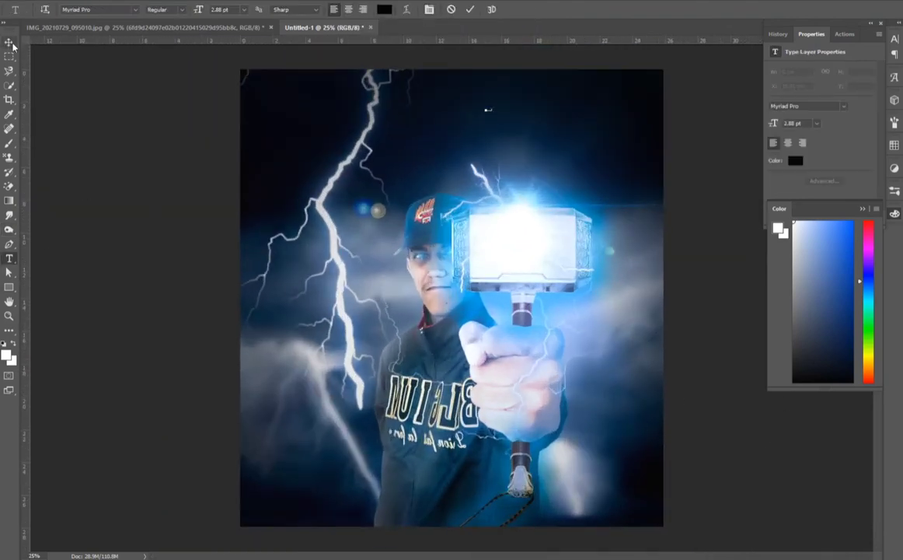
Commit the white GAJABA text and set its font to bold italic Vampire Wars
left_click(487, 9)
type("GAJABA")
left_click(808, 105)
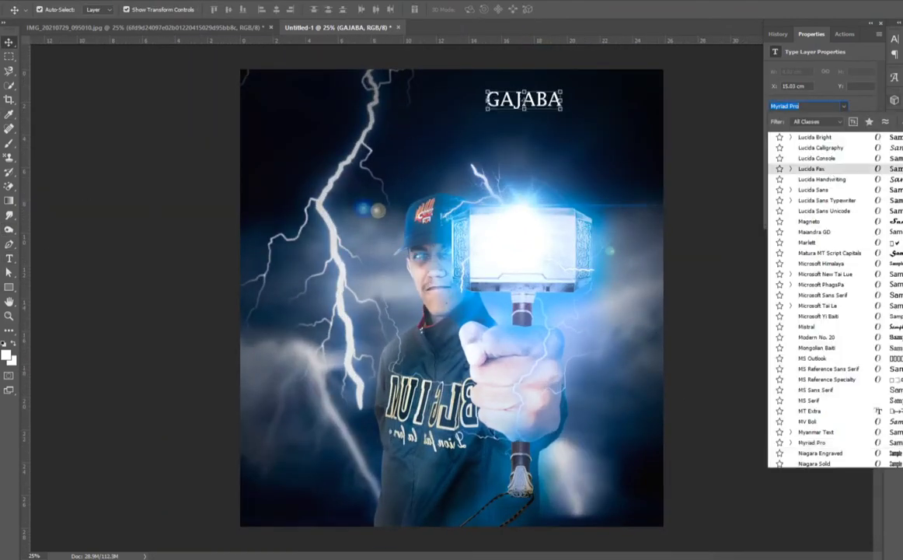
scroll(855, 311, "down", 3)
scroll(893, 442, "down", 1)
scroll(893, 435, "down", 4)
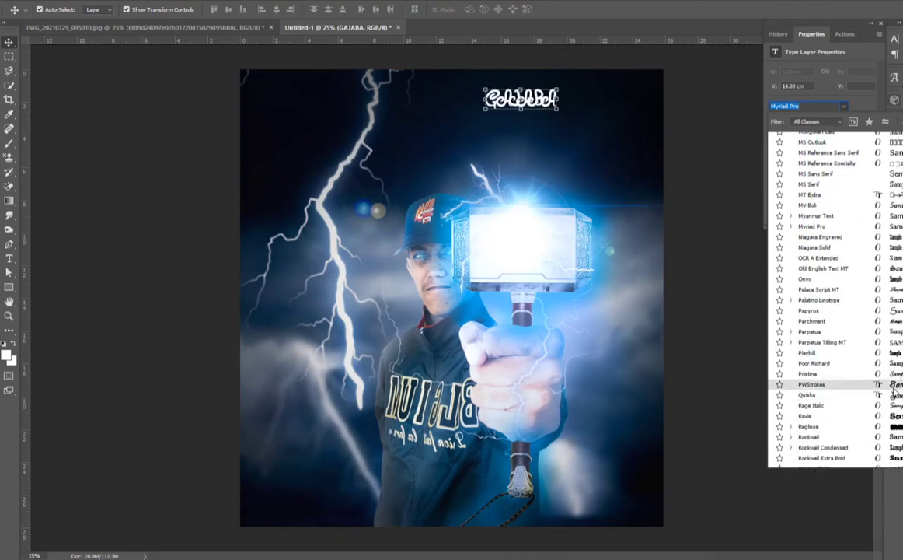
scroll(895, 424, "down", 5)
scroll(897, 425, "down", 3)
left_click(894, 482)
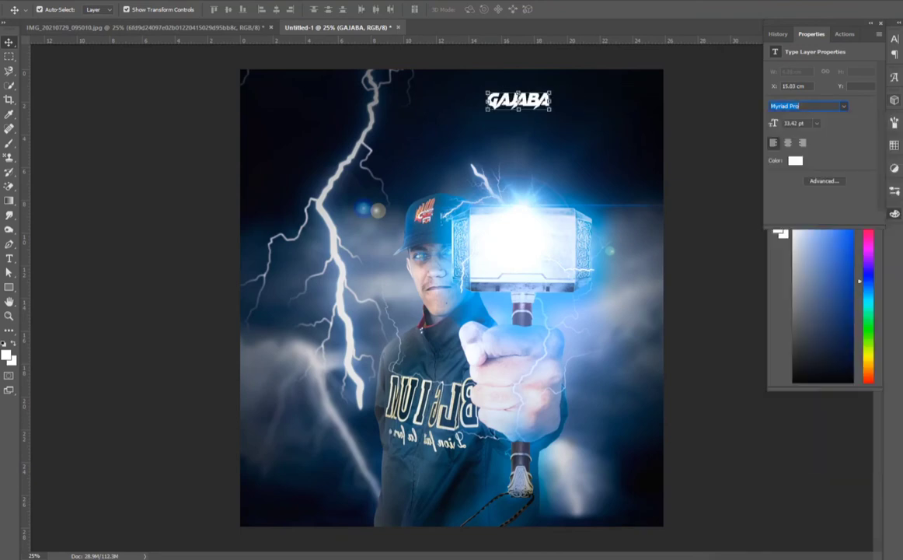
Move GAJABA to the lower right beside the hammer handle
left_click_drag(519, 100, 588, 460)
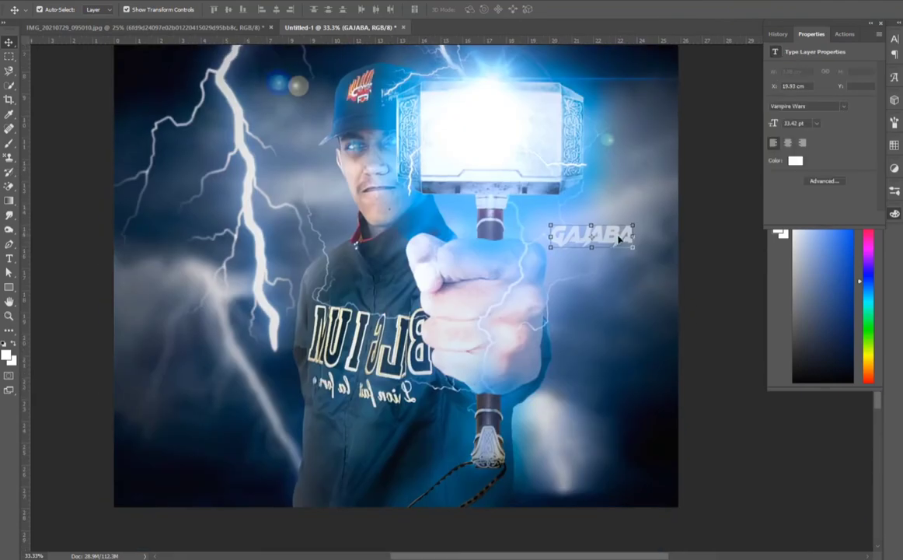
scroll(363, 366, "up", 2)
scroll(363, 366, "down", 1)
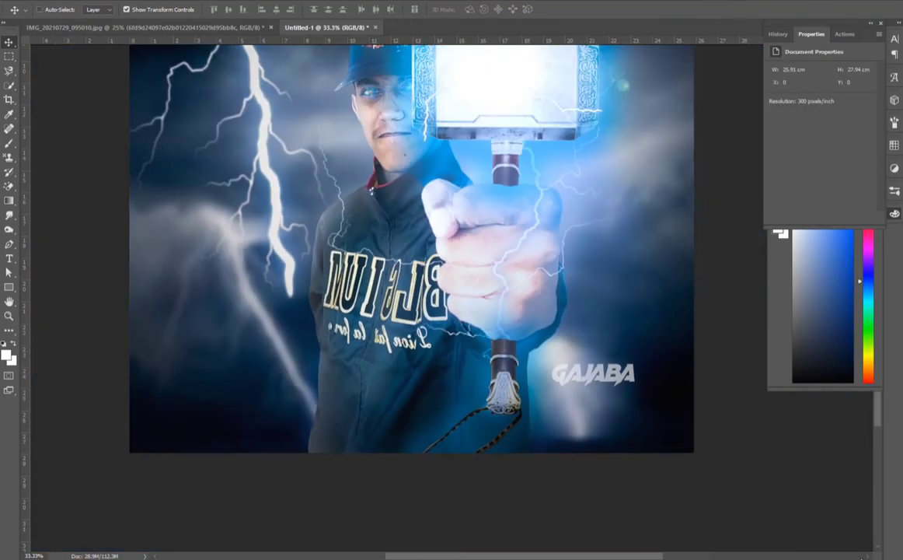
Smudge away the blue blotch on the chin at 40% strength
left_click(10, 215)
scroll(429, 385, "up", 2)
scroll(429, 386, "up", 3)
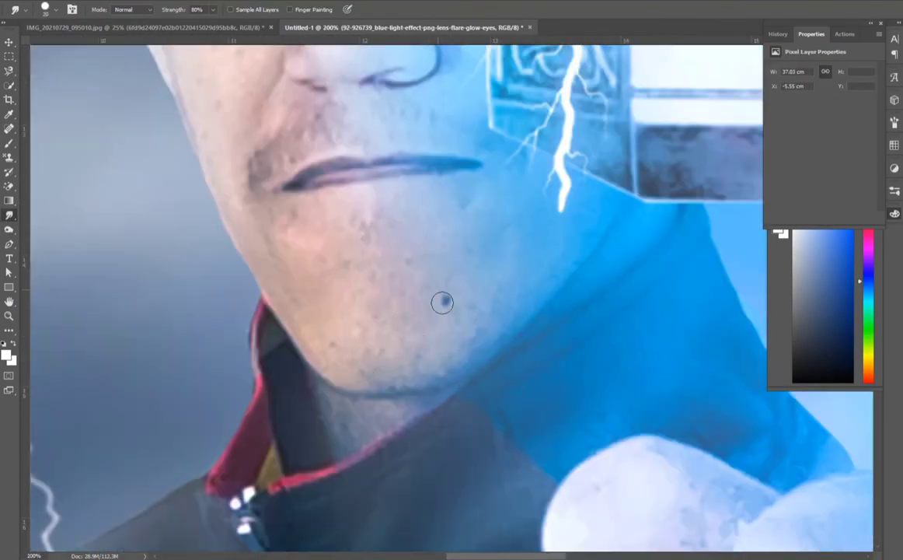
key("ctrl+z")
left_click_drag(212, 9, 195, 26)
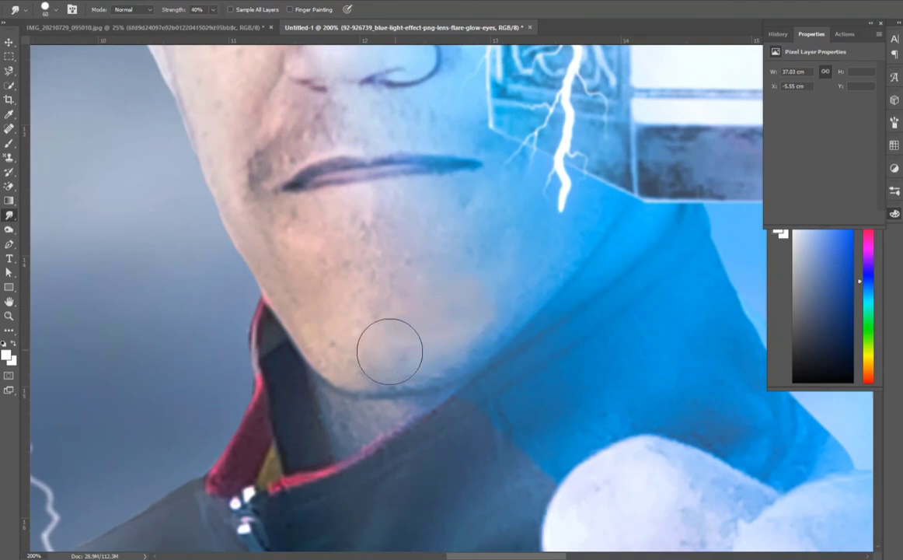
scroll(390, 352, "down", 3)
Heal the chin blemishes with an enlarged Camera Raw Spot Removal brush
left_click(172, 4)
left_click(129, 55)
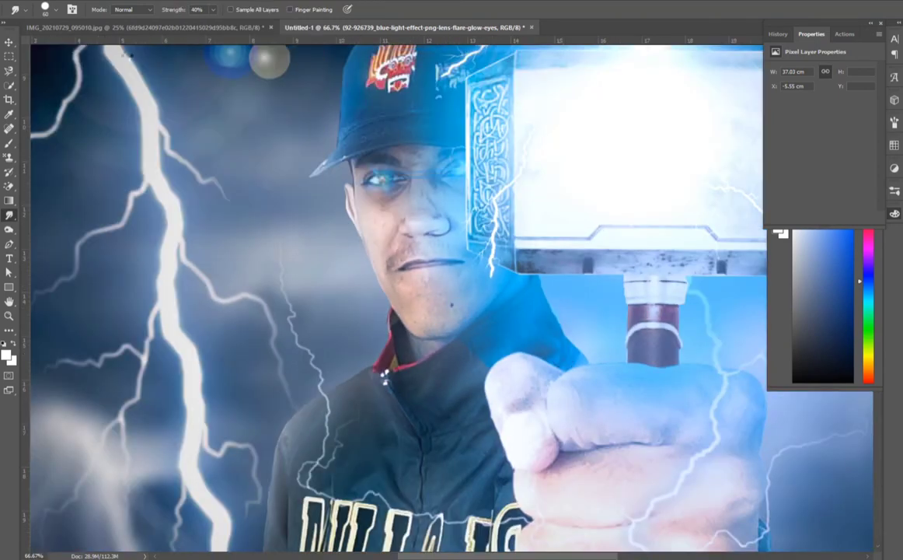
key("b")
scroll(475, 393, "up", 3)
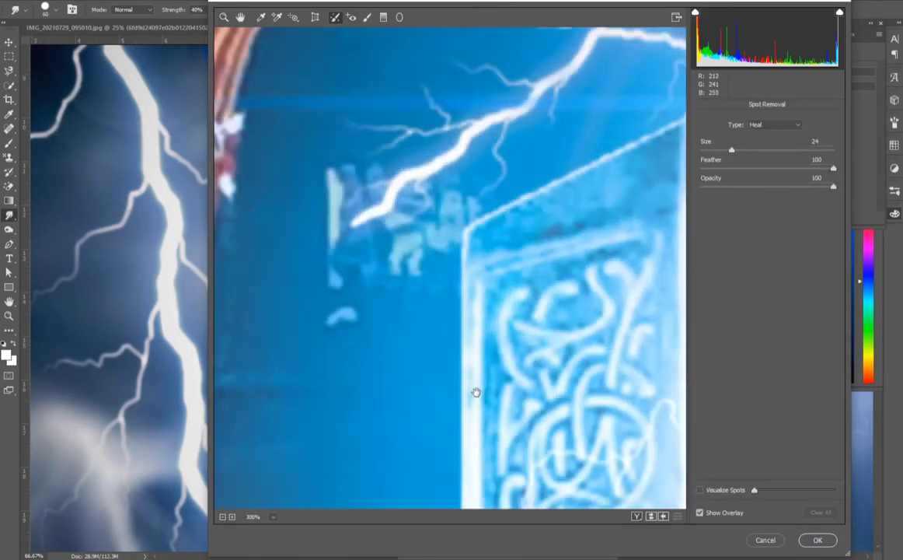
scroll(633, 429, "up", 2)
left_click_drag(632, 429, 596, 390)
key("bracketright")
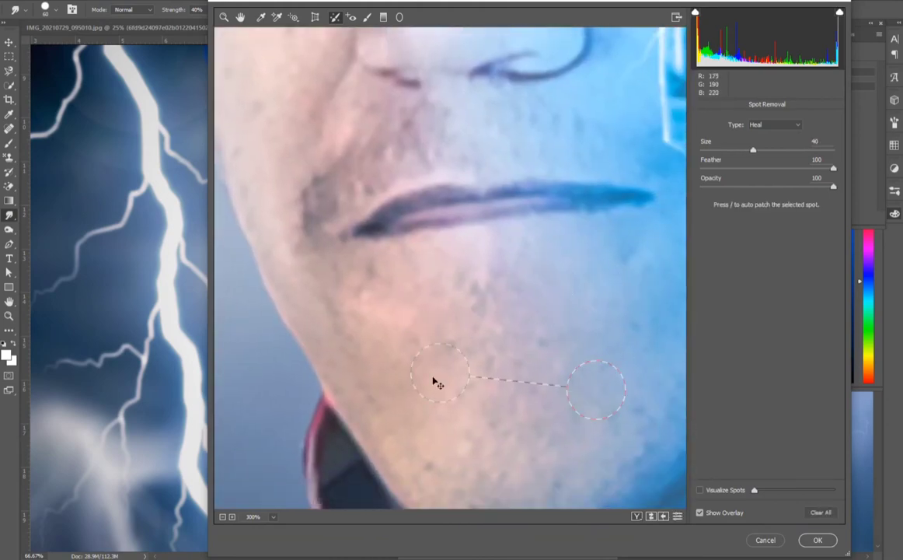
left_click(814, 539)
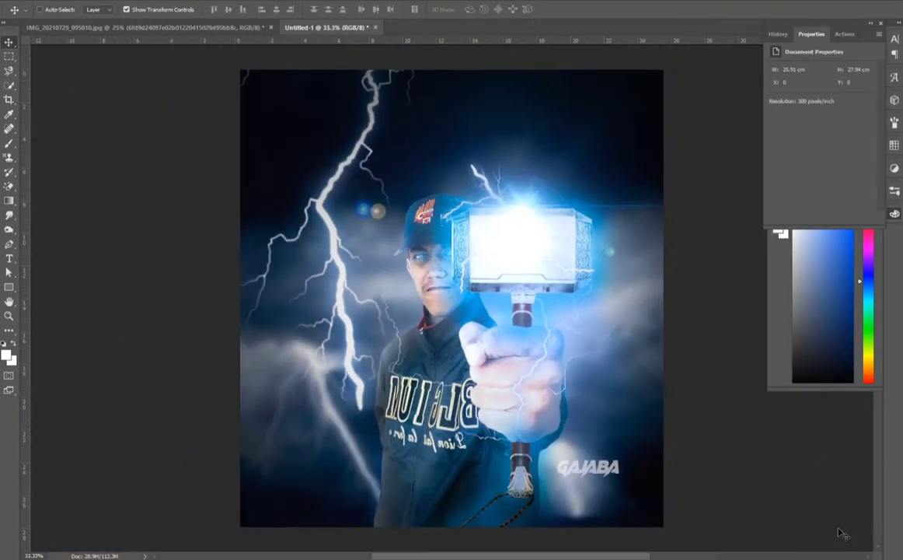